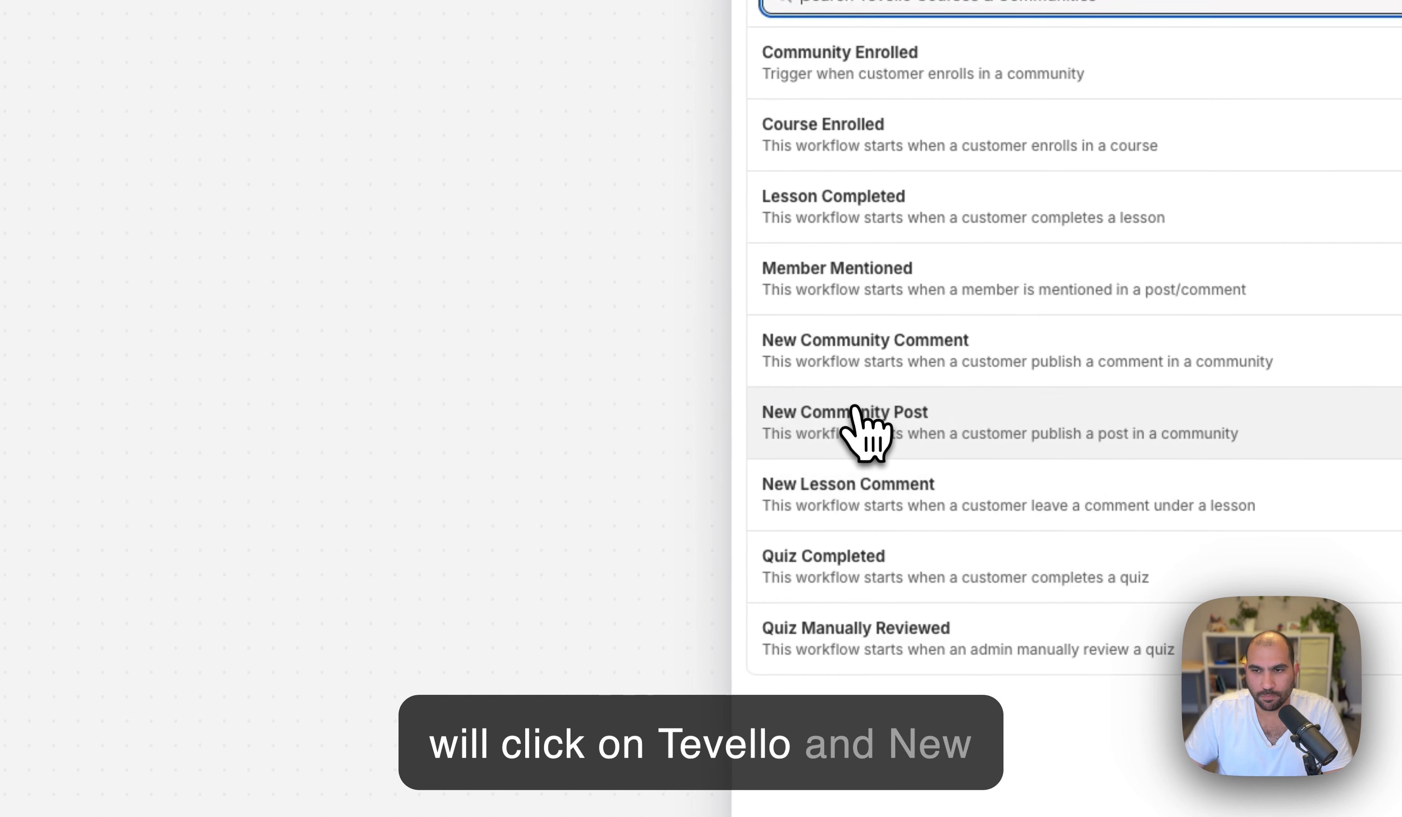
# - Make Tevello's New Community Post the workflow trigger and add a step after it
pyautogui.click(889, 428)
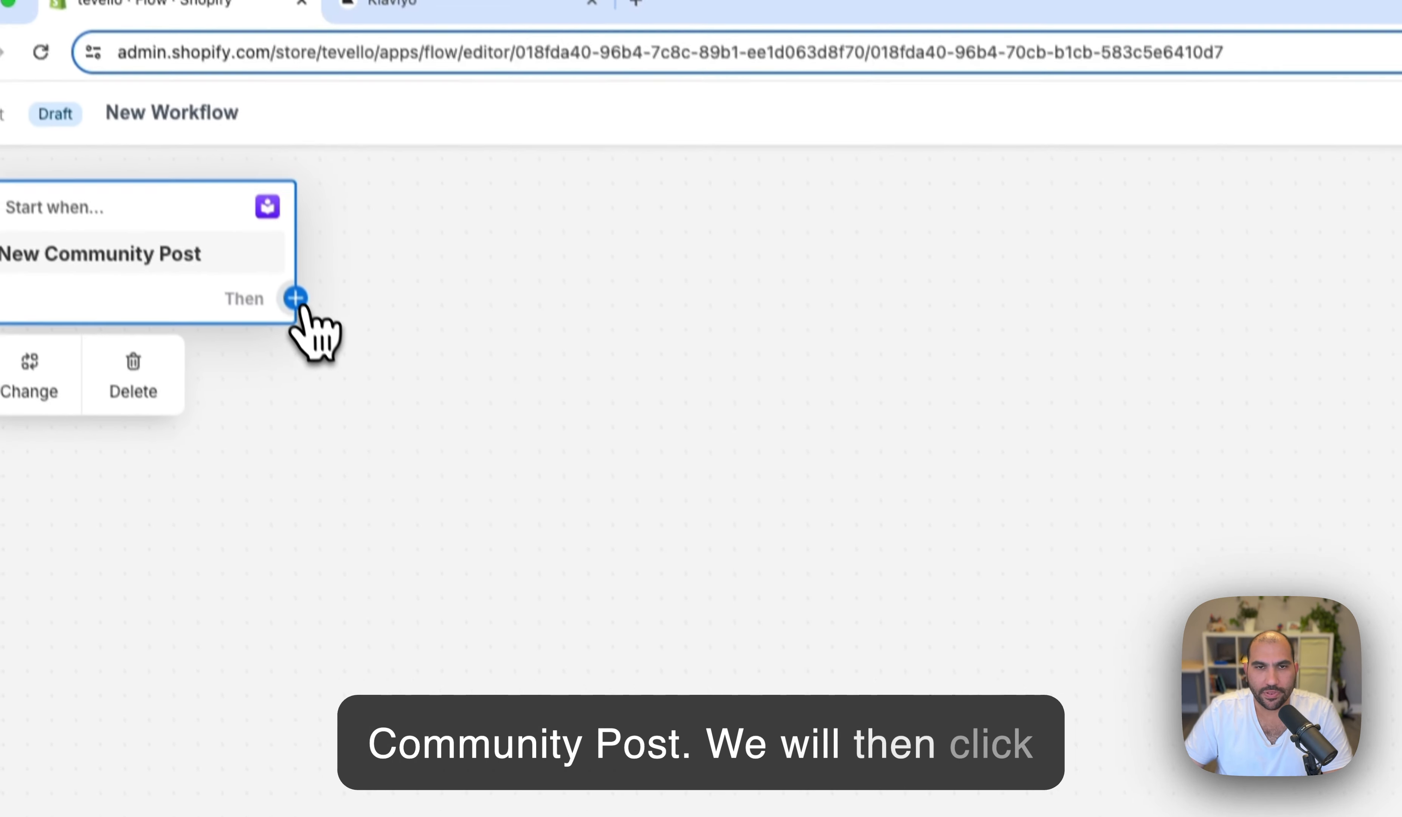
pyautogui.click(305, 328)
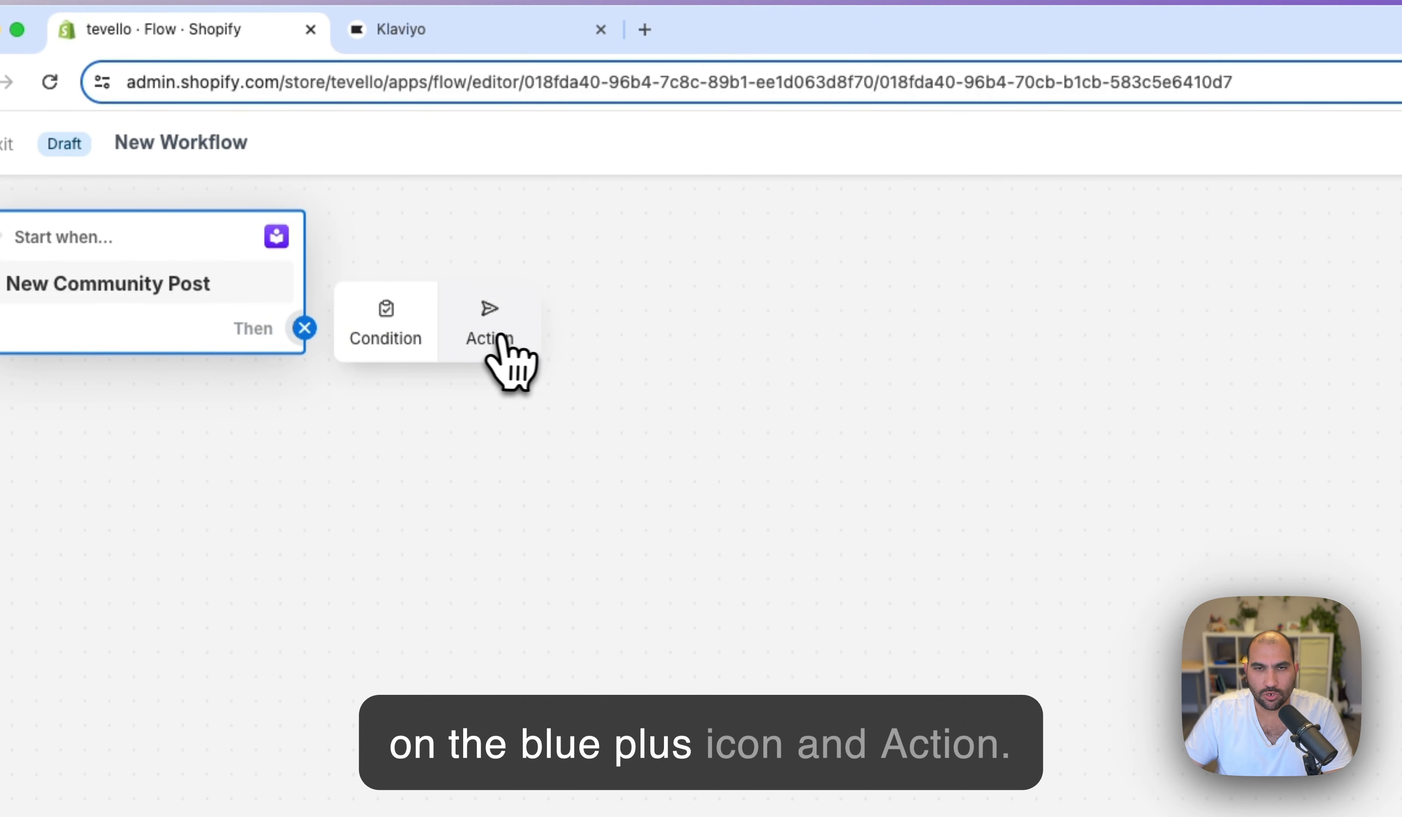
# - Add the Klaviyo: Email Marketing & SMS 'Create a Campaign' action after the trigger
pyautogui.click(492, 345)
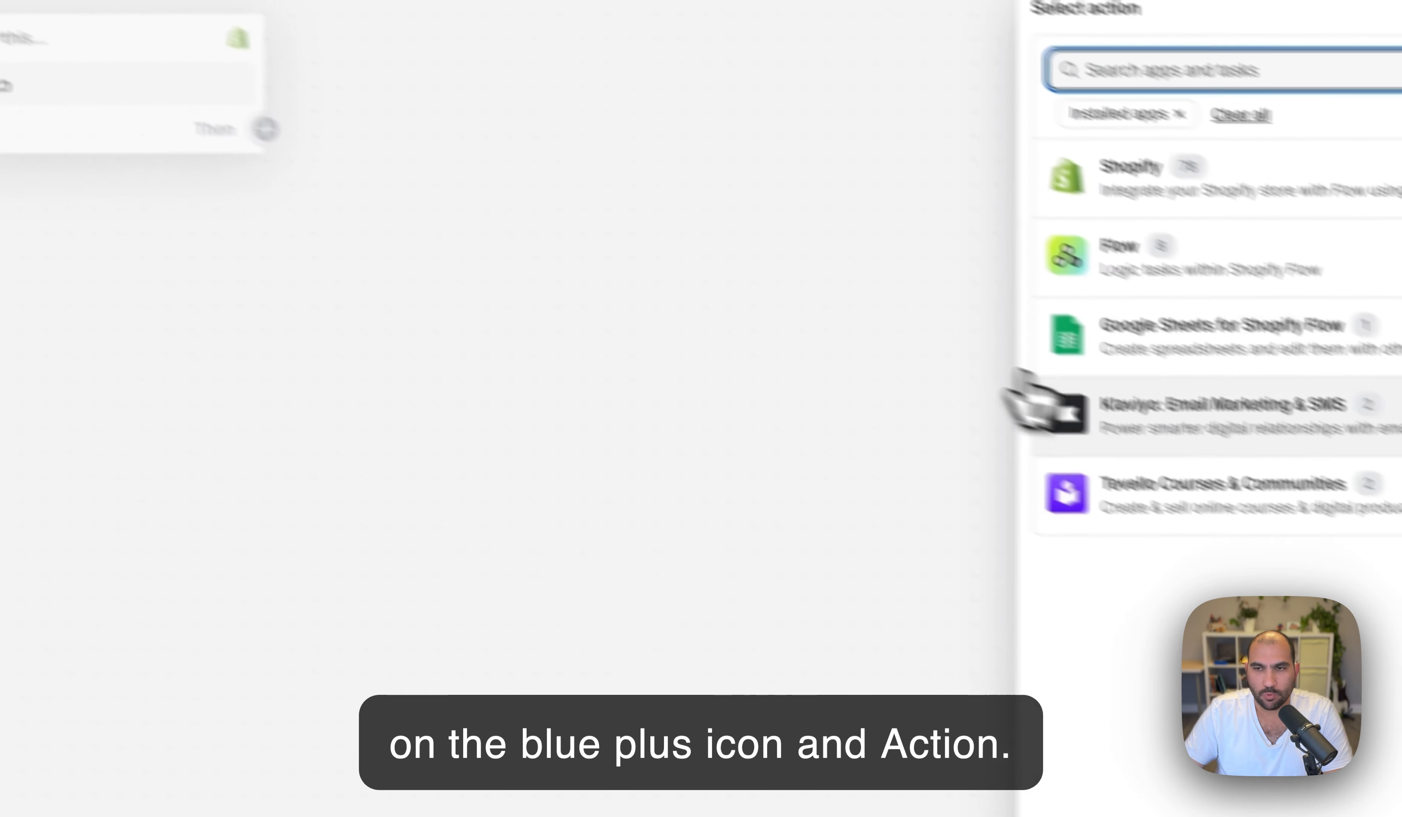
pyautogui.click(1054, 389)
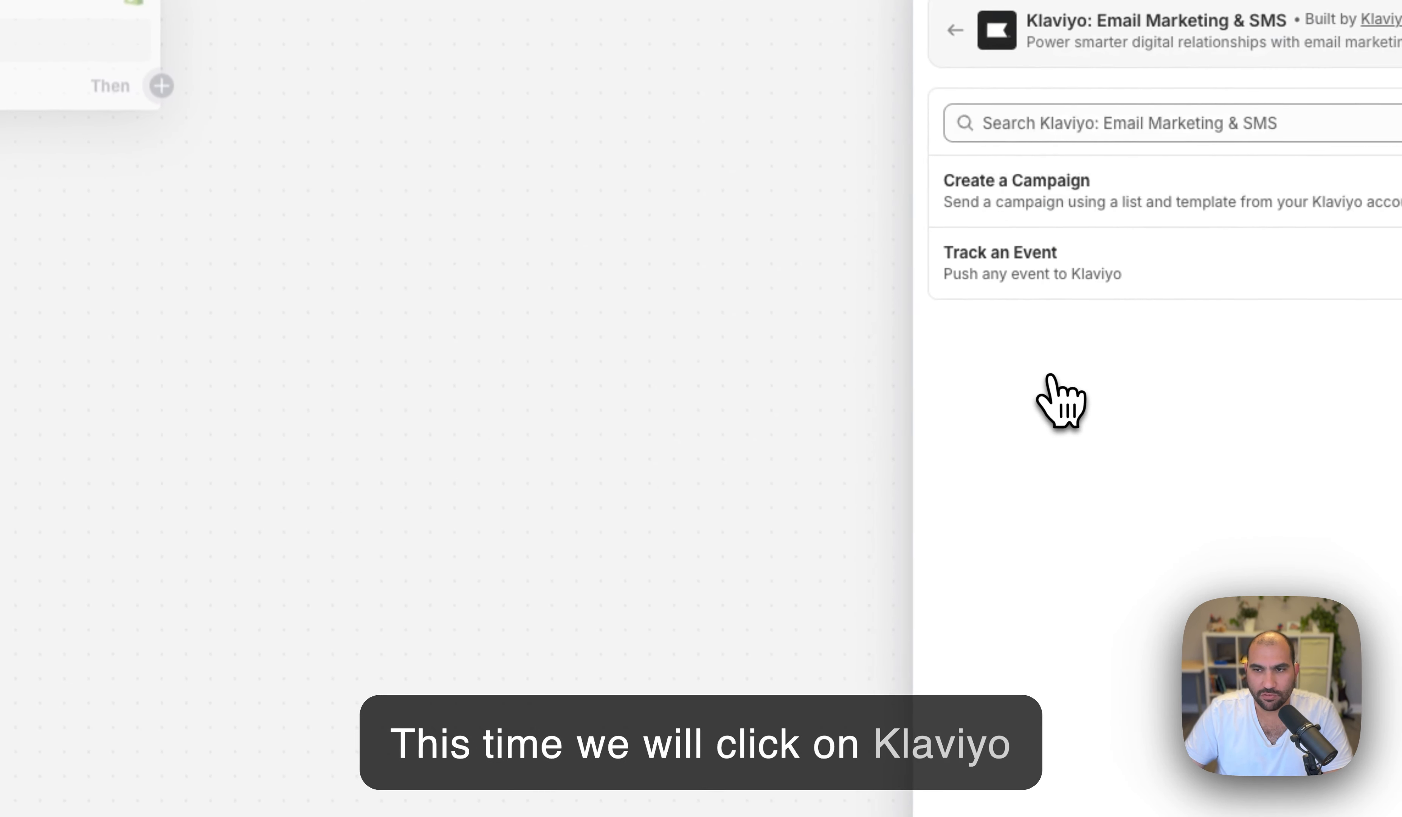
pyautogui.click(977, 210)
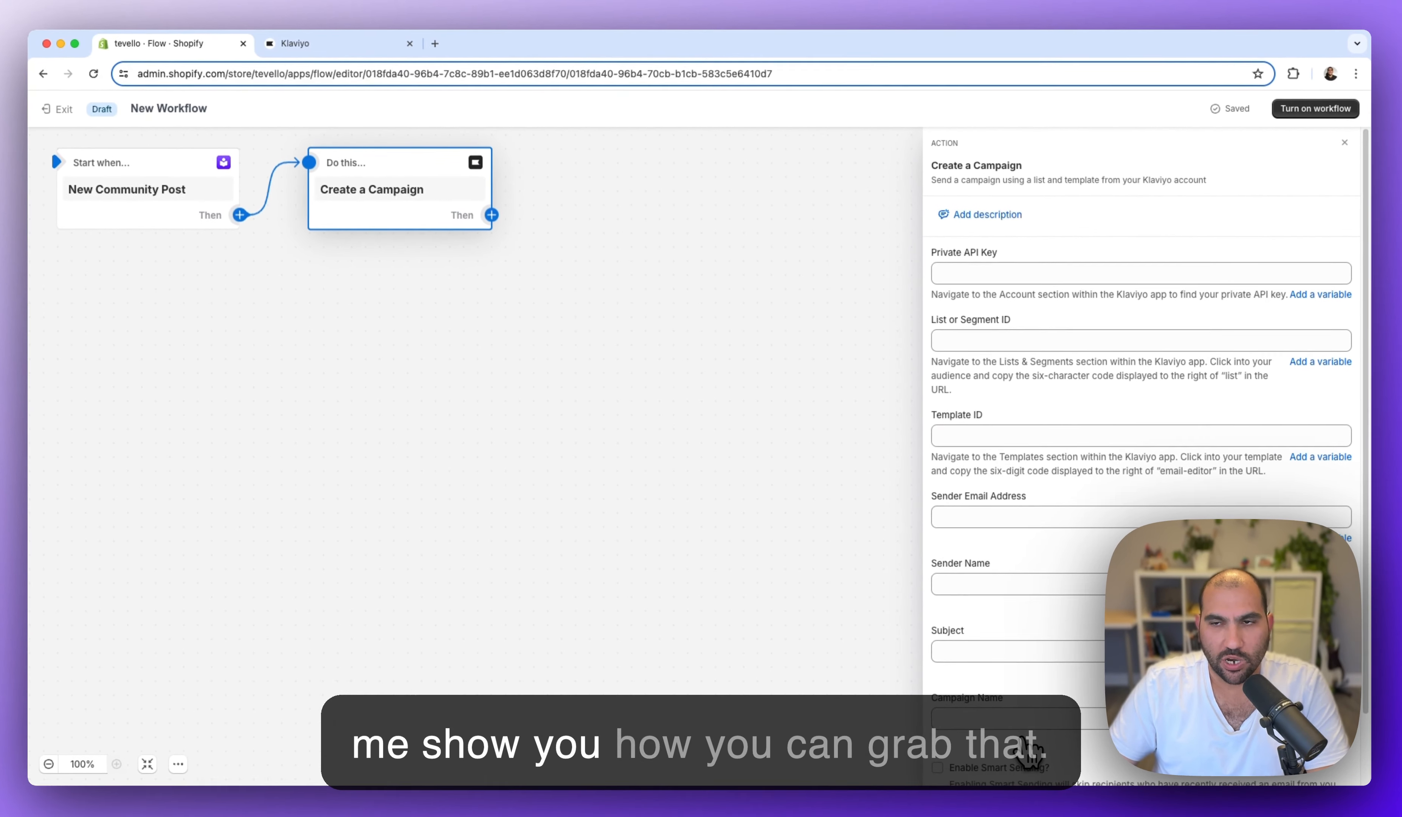
pyautogui.click(348, 46)
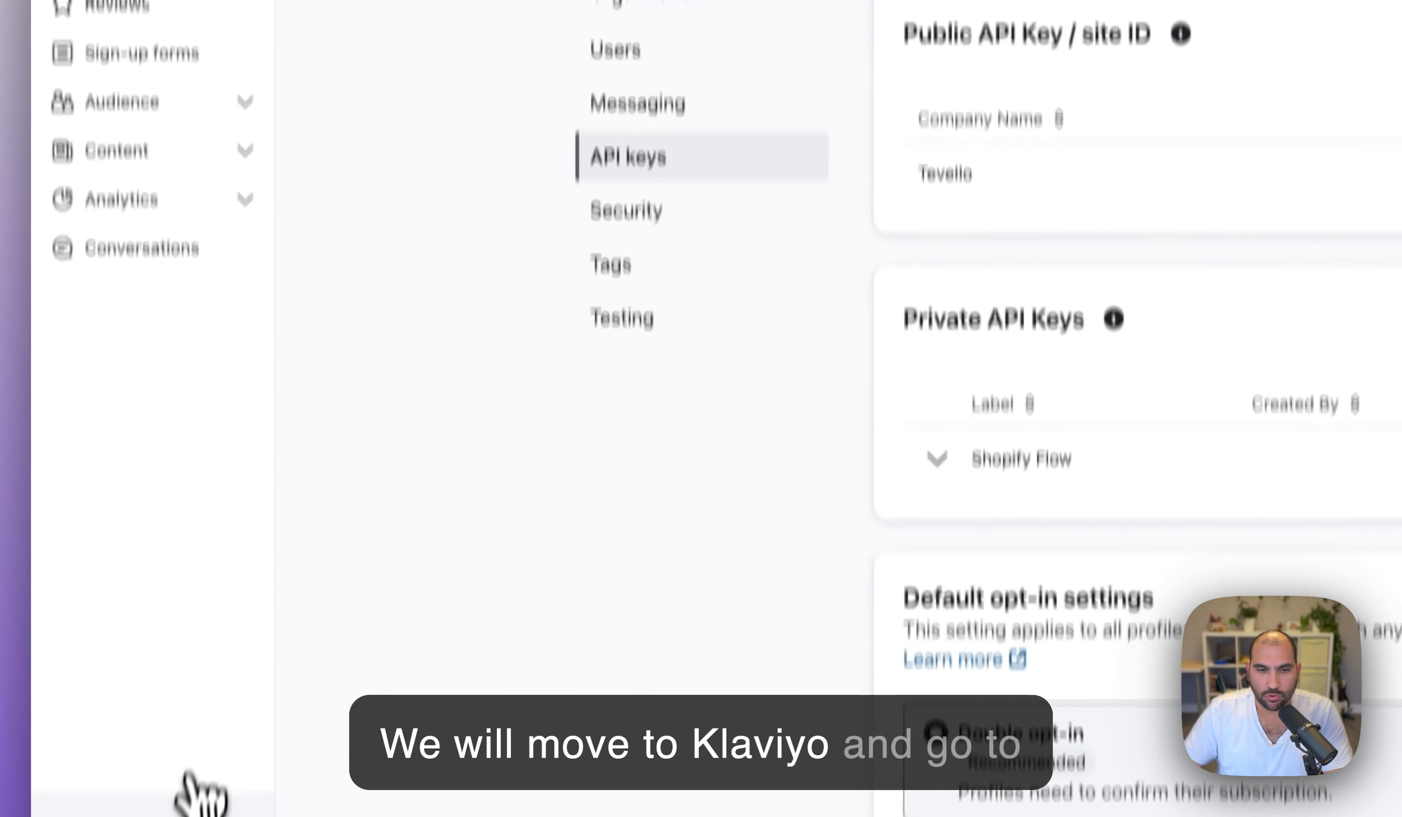
# - In Klaviyo settings, start a private API key named 'Shopify Flow' with Full Access Key
pyautogui.click(119, 758)
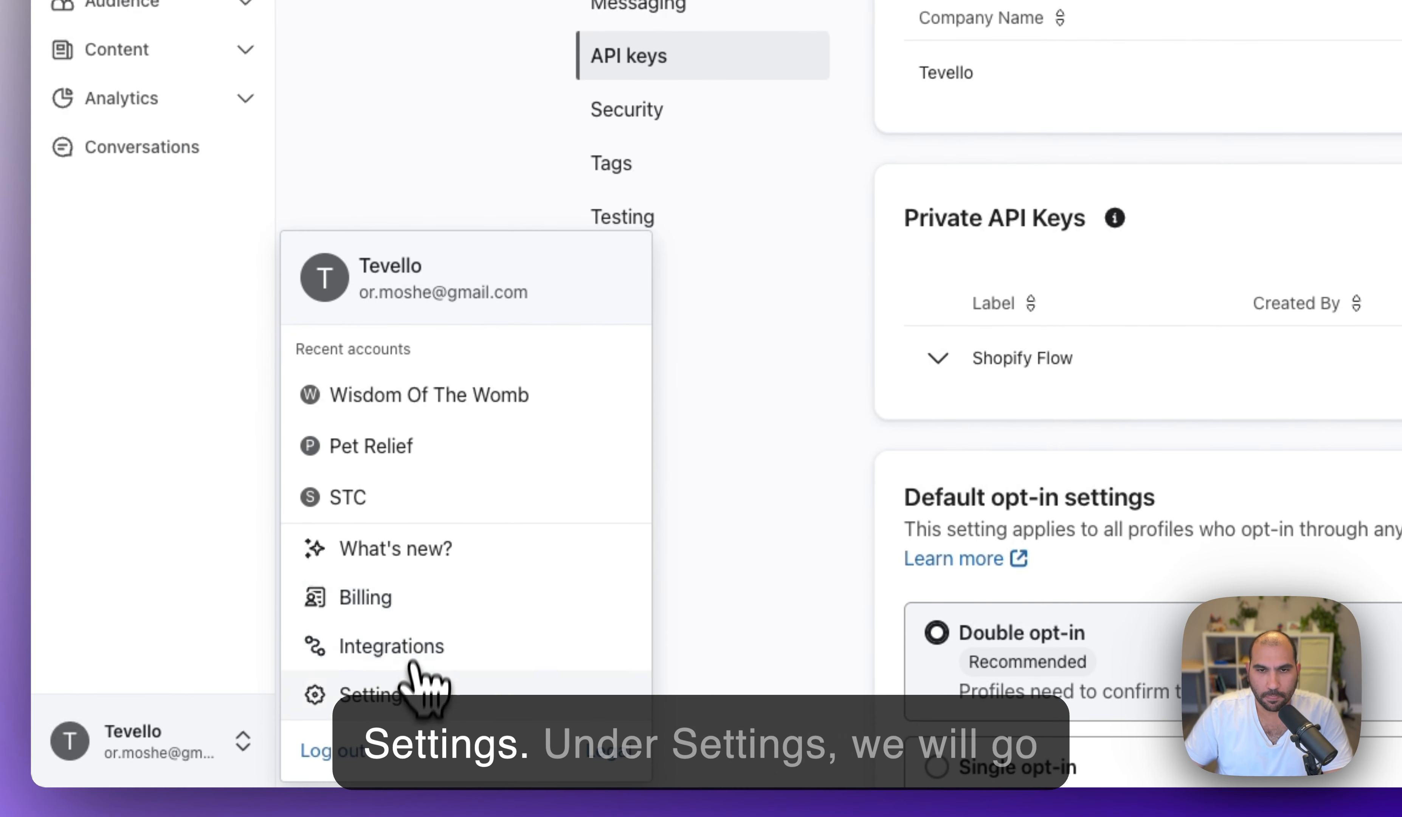
pyautogui.click(415, 681)
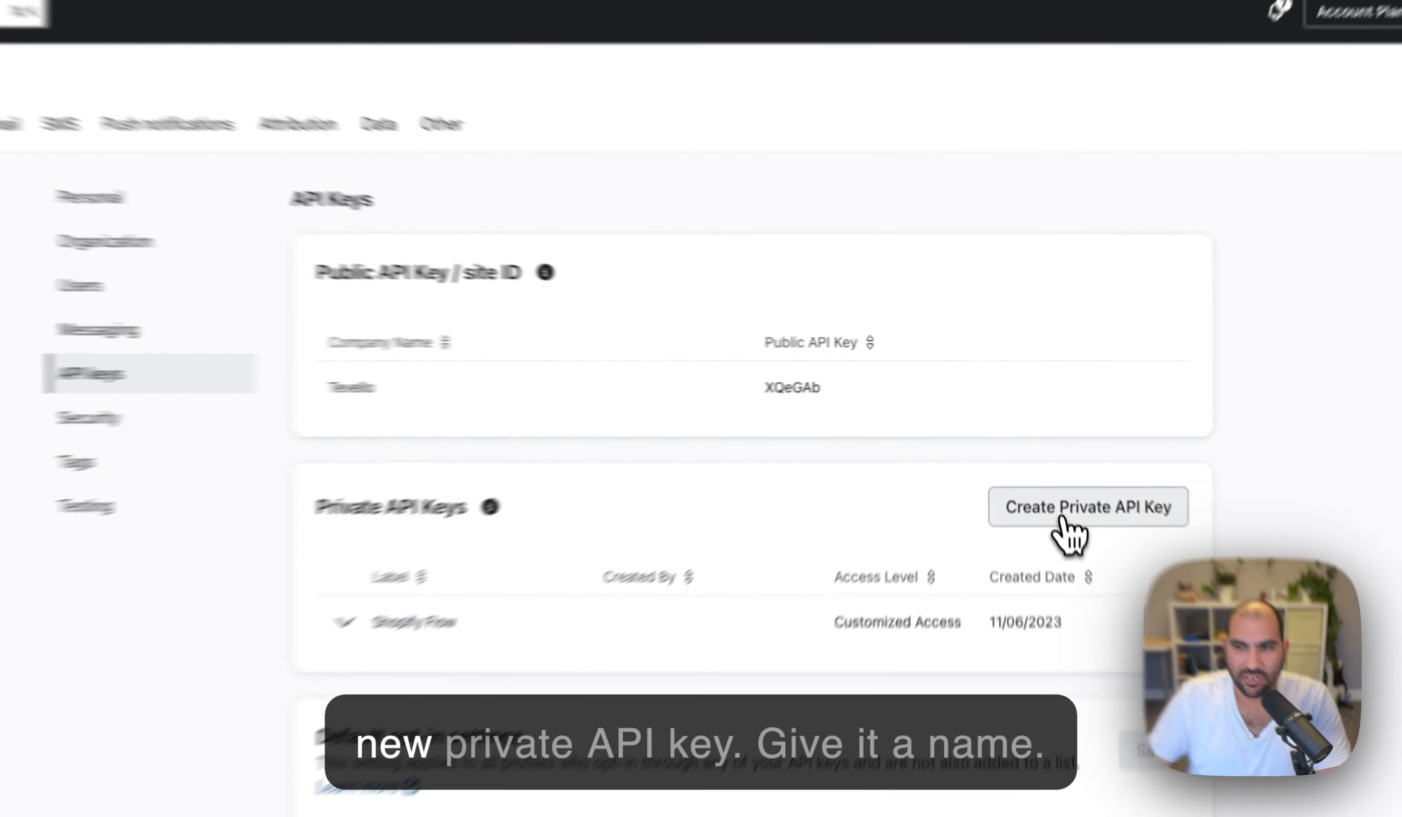
pyautogui.click(1047, 468)
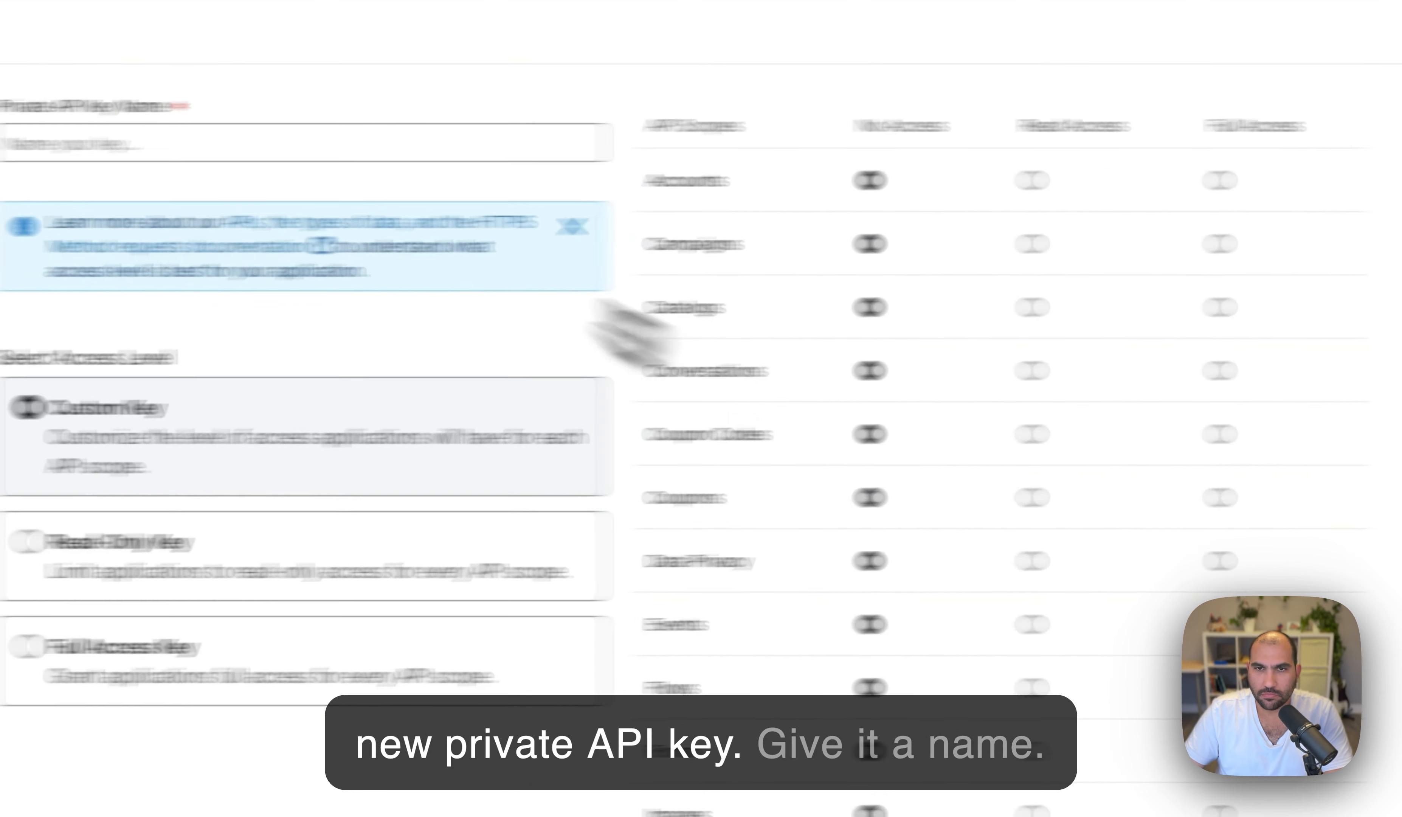
pyautogui.click(127, 152)
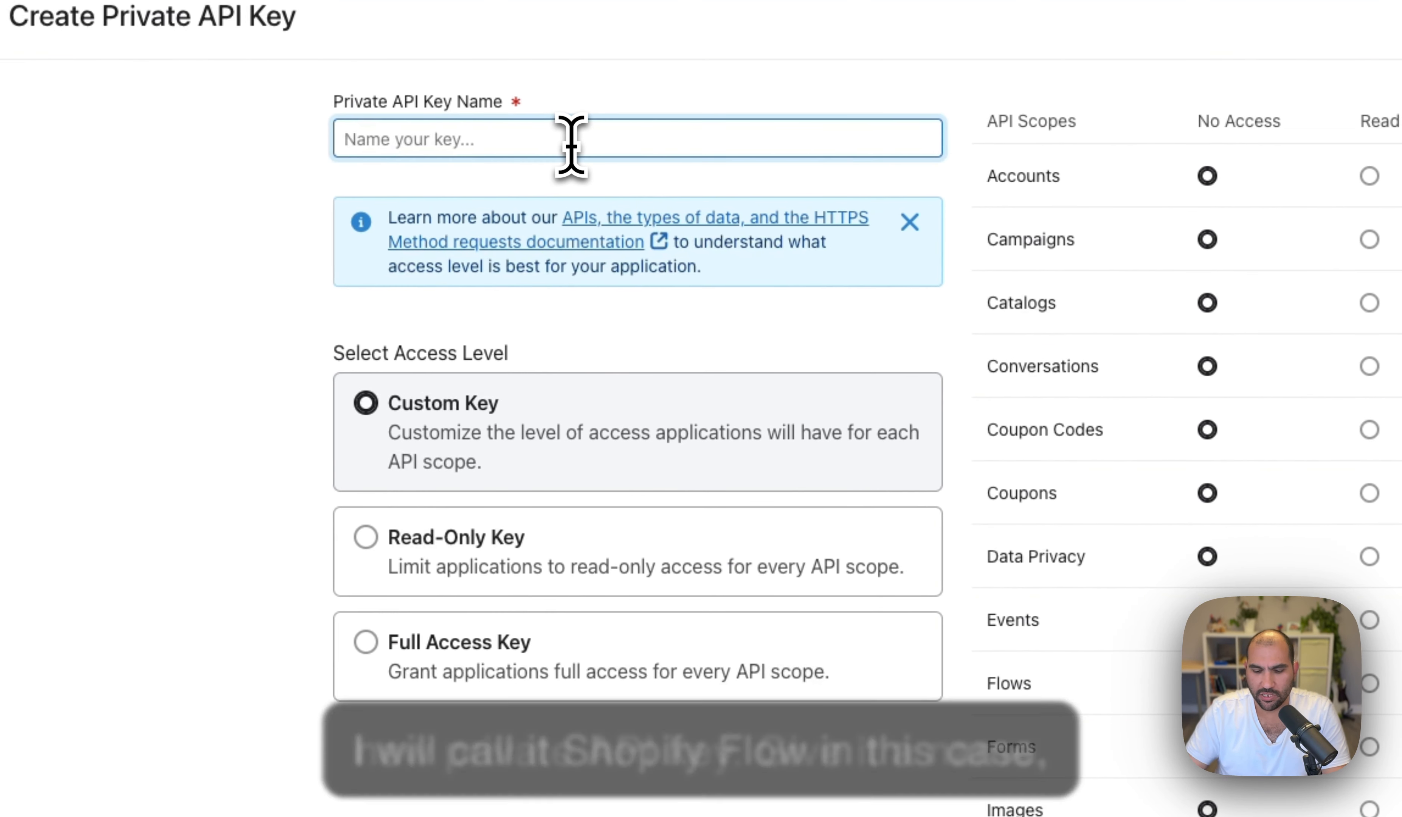
pyautogui.write('Shopify Flow')
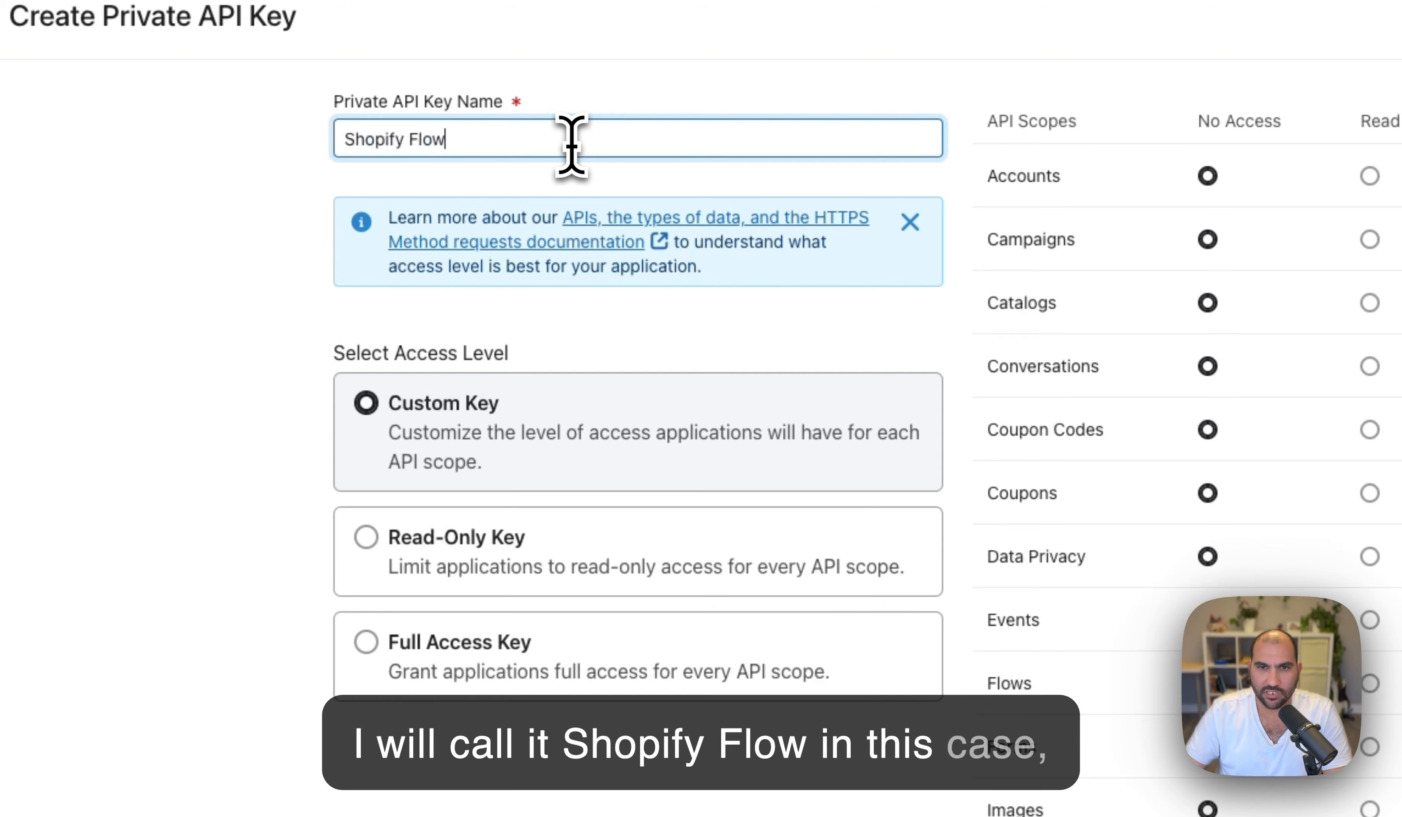
pyautogui.click(398, 653)
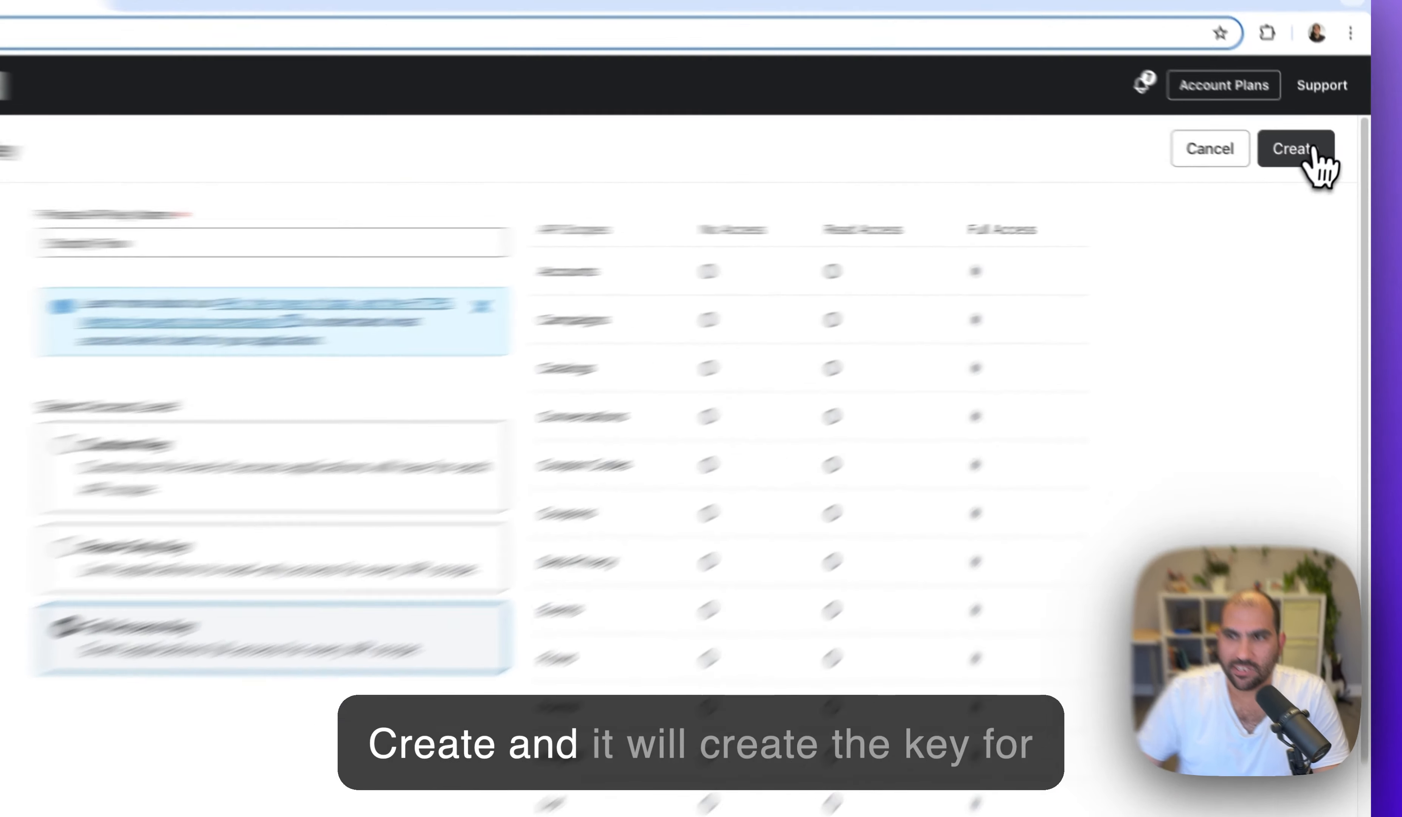
# - Create the Shopify Flow key and paste it into the action's Private API Key field
pyautogui.click(1314, 162)
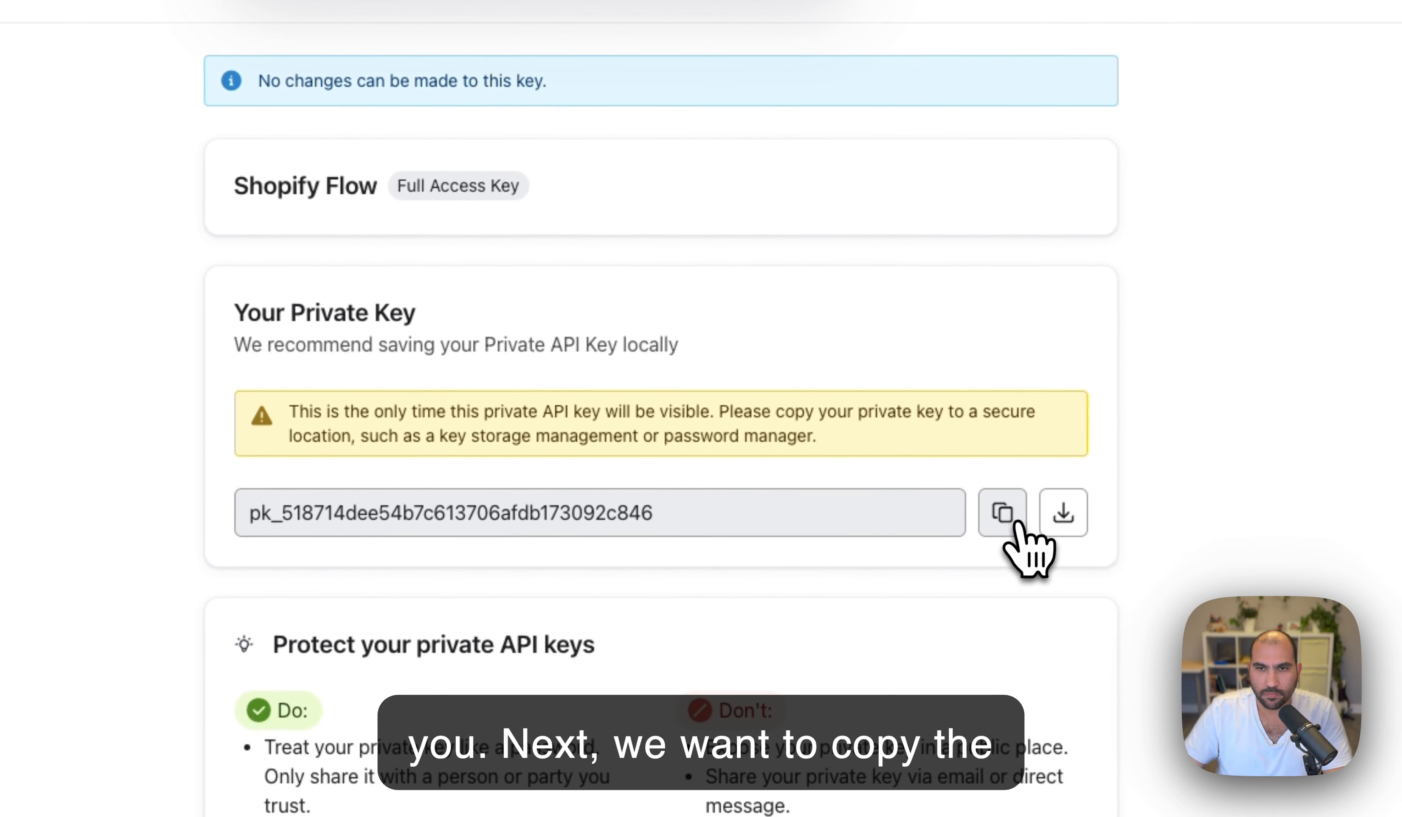
pyautogui.click(1014, 525)
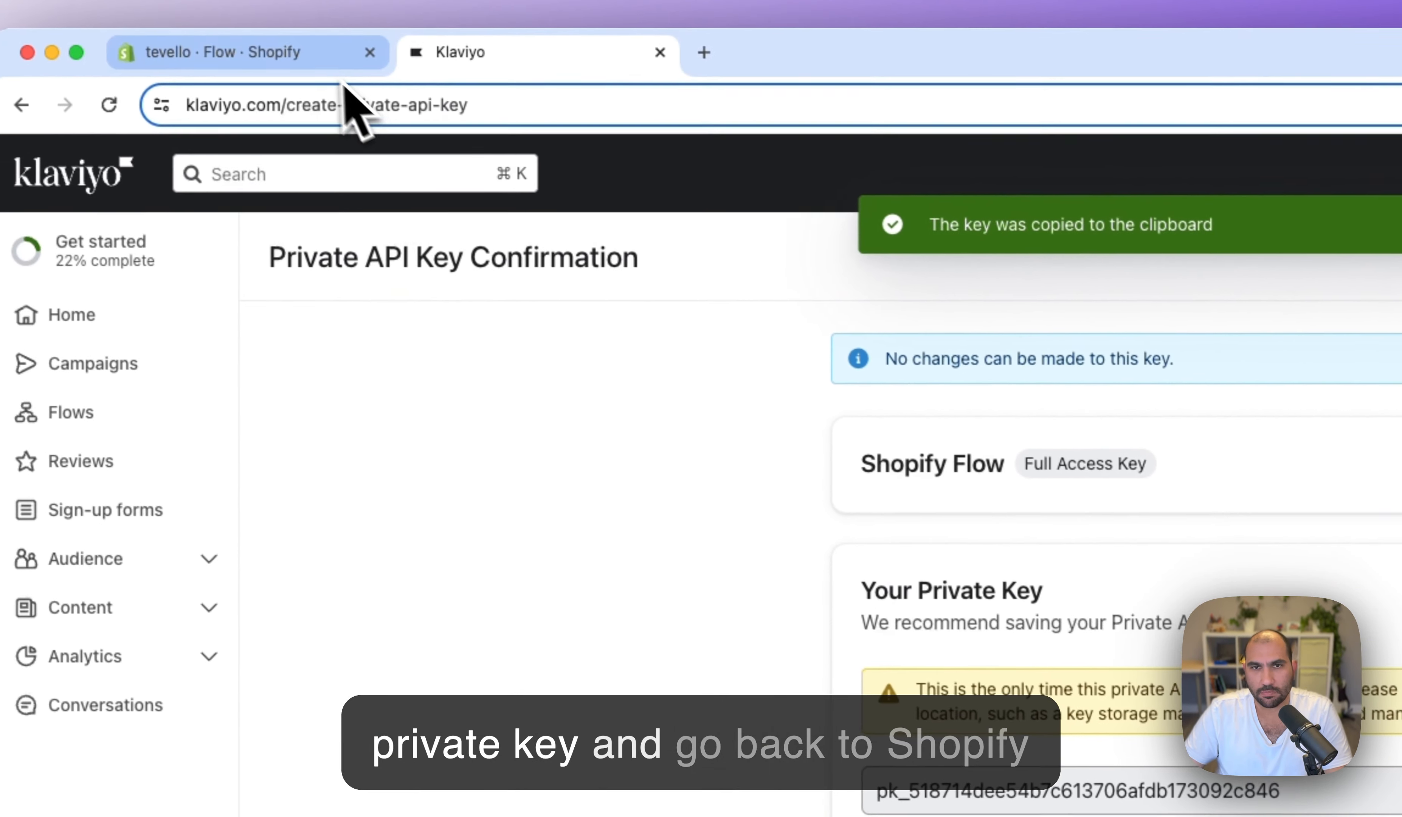
pyautogui.click(314, 52)
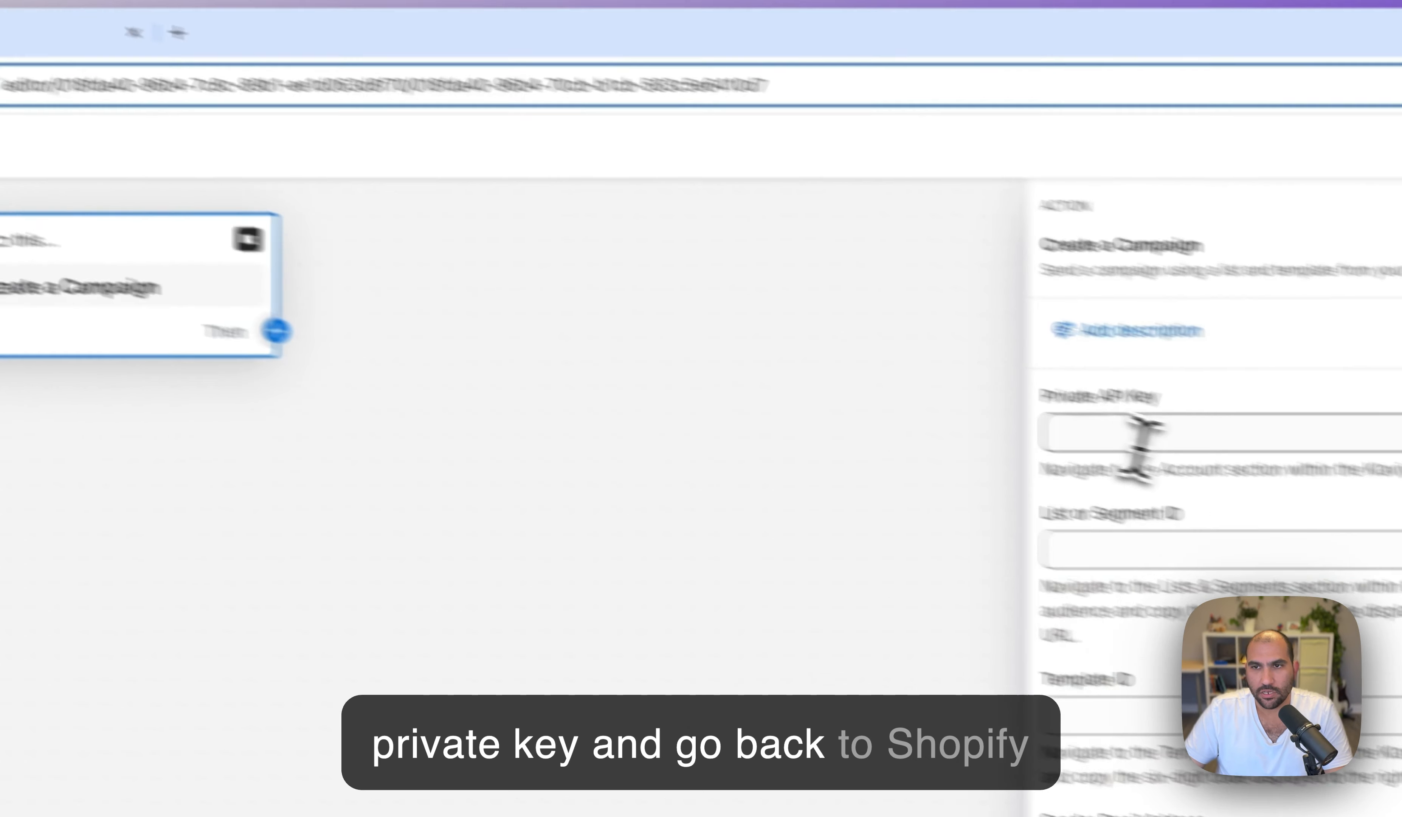
pyautogui.click(994, 388)
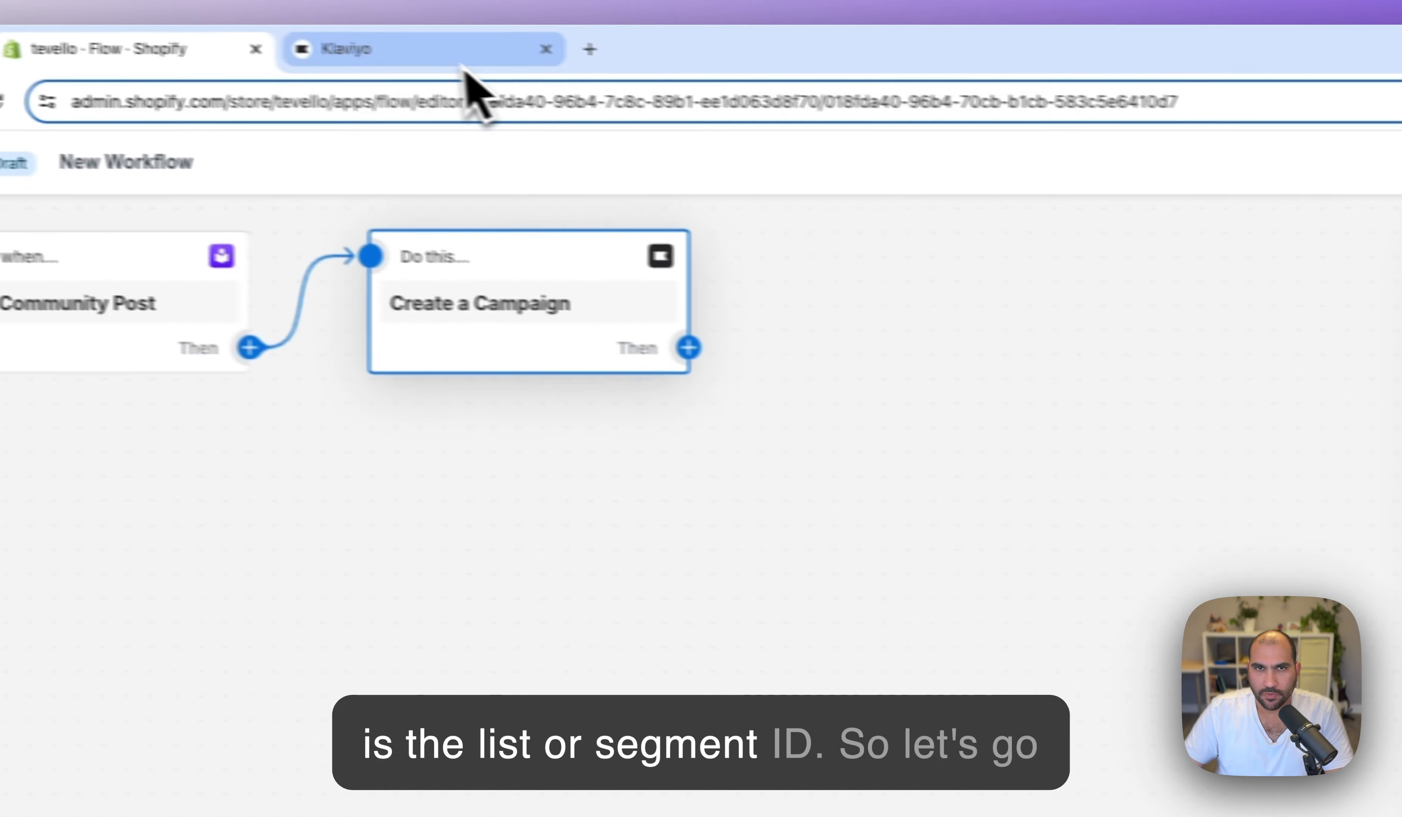
pyautogui.click(465, 72)
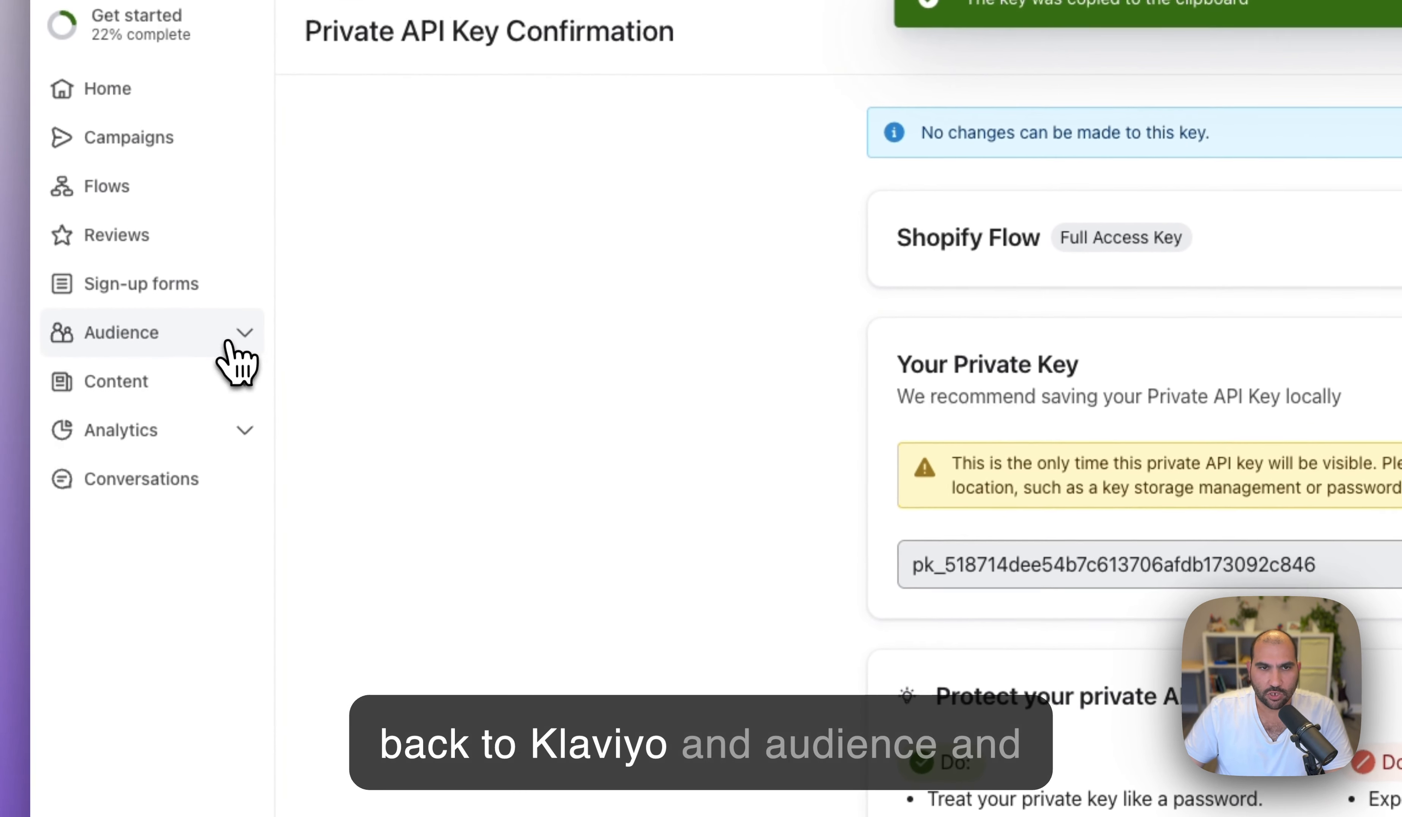
# - Copy the Newsletter list's ID SFr4YK into the List or Segment ID field
pyautogui.click(43, 567)
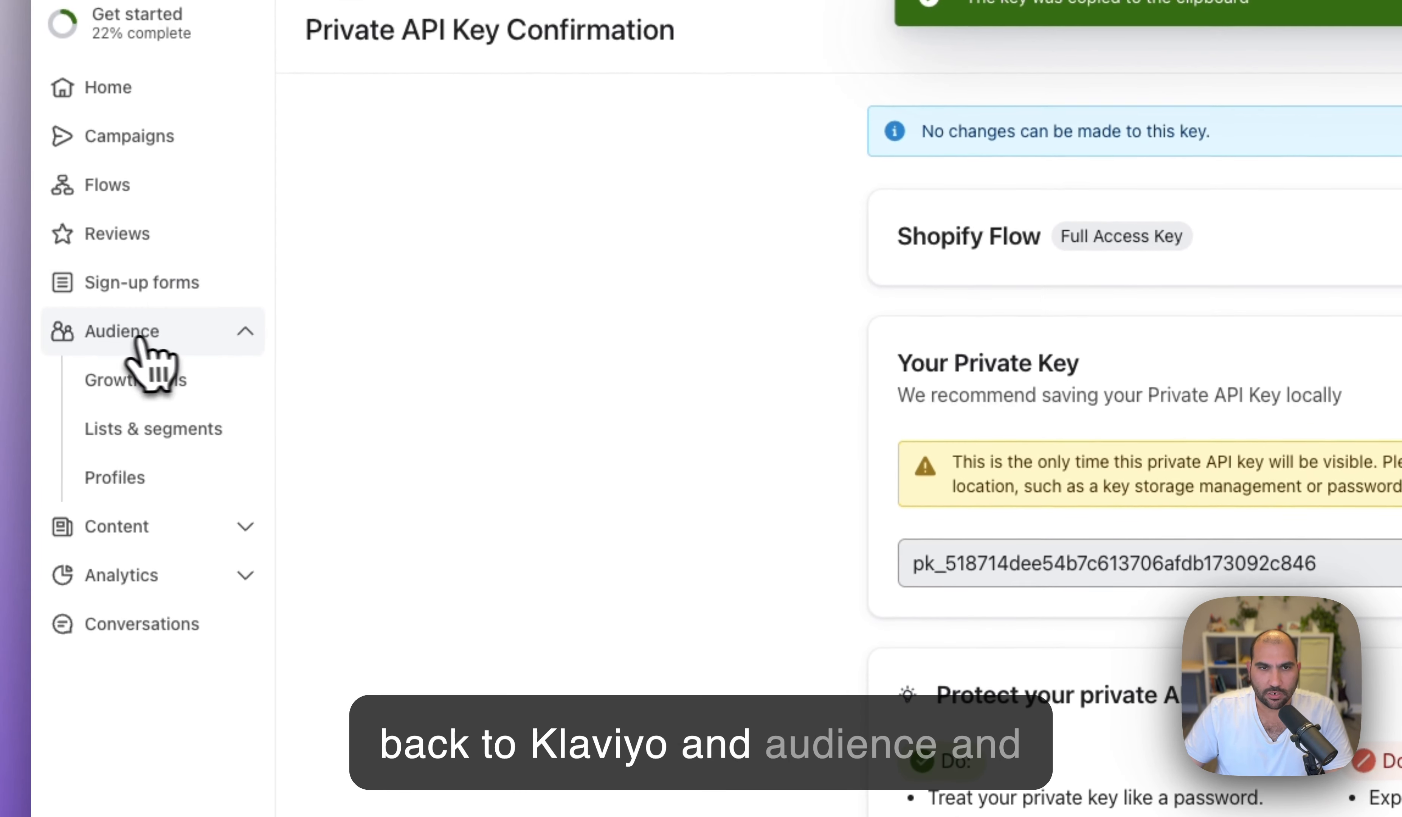
pyautogui.click(109, 443)
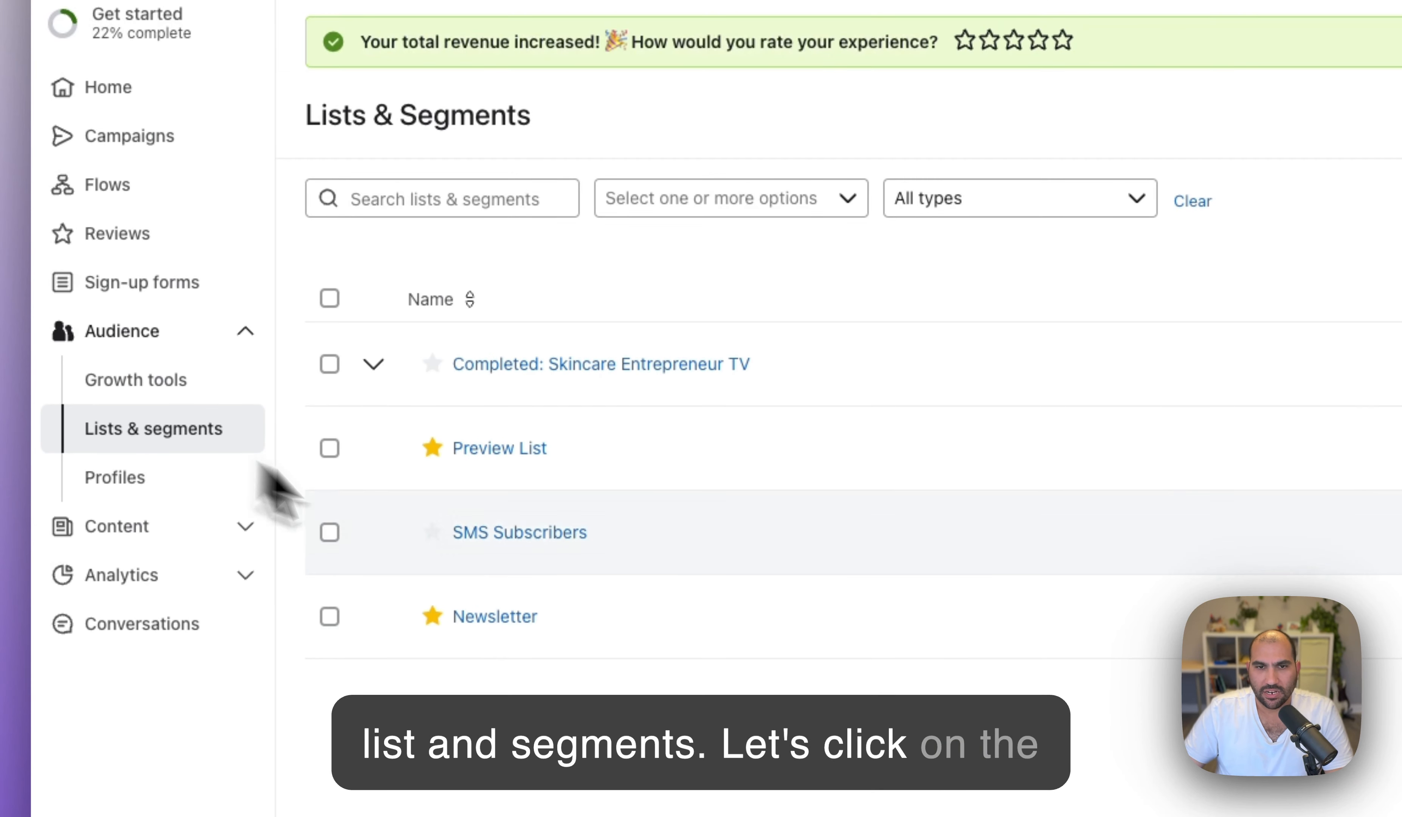
pyautogui.click(499, 625)
pyautogui.doubleClick(362, 104)
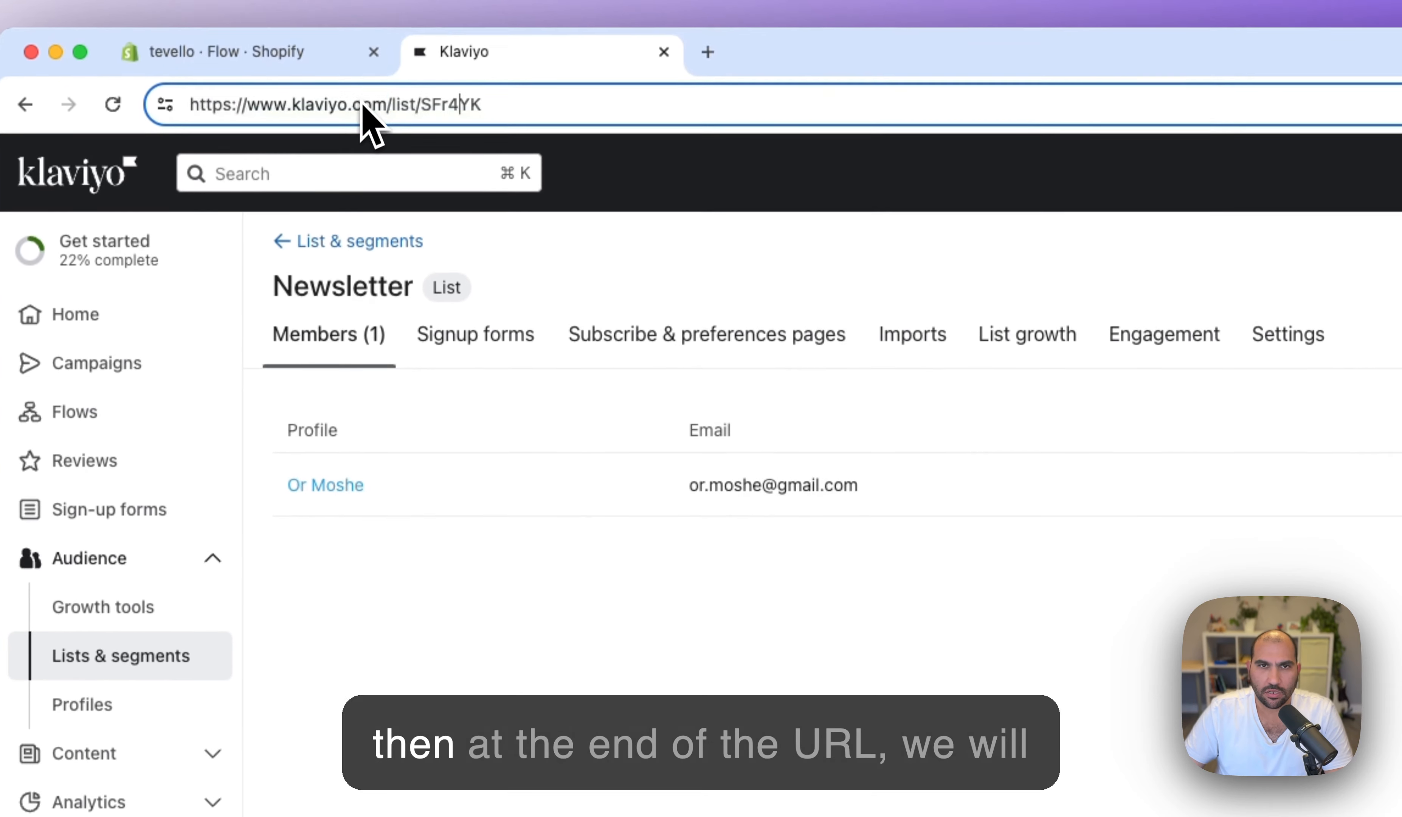
pyautogui.doubleClick(441, 115)
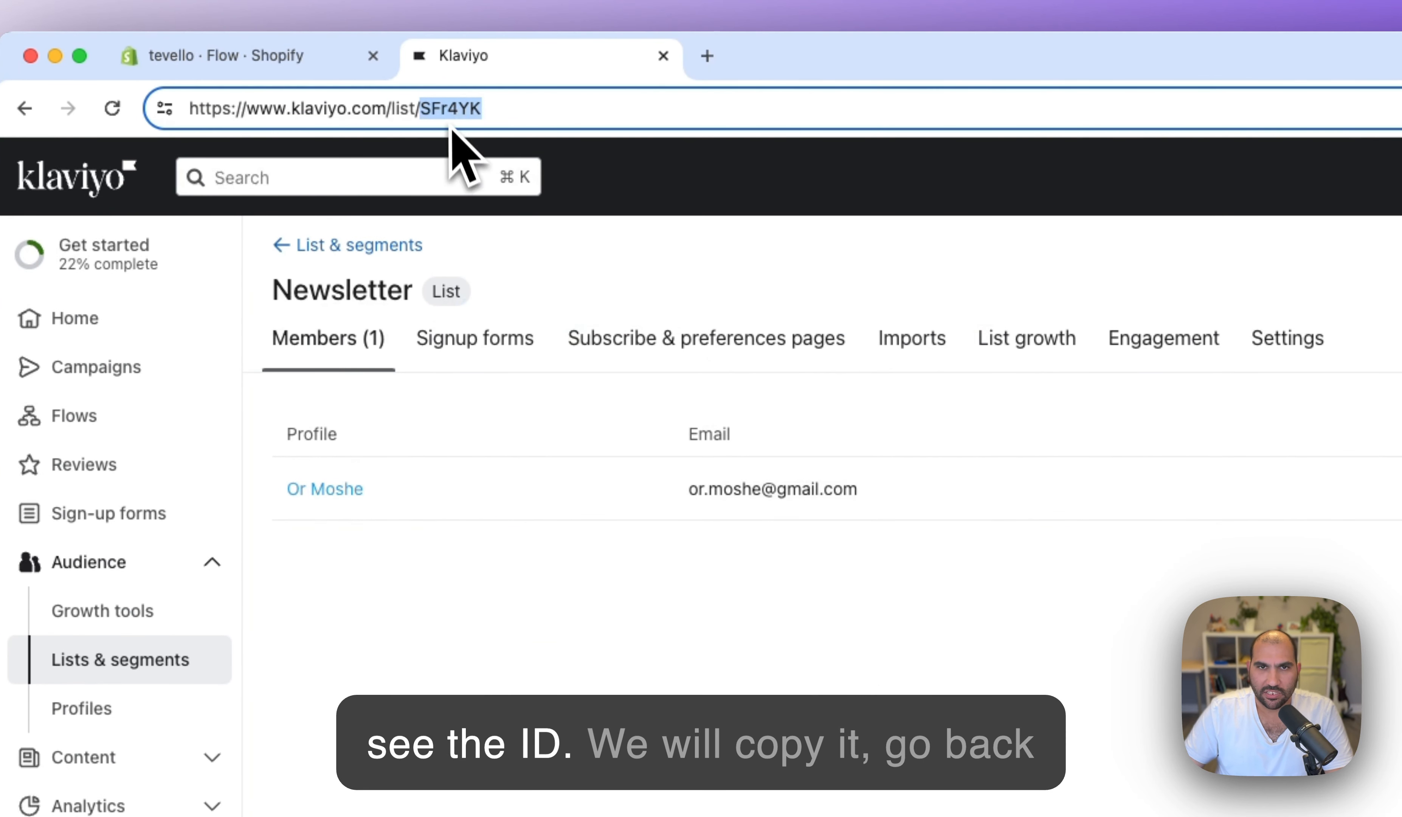
pyautogui.click(318, 61)
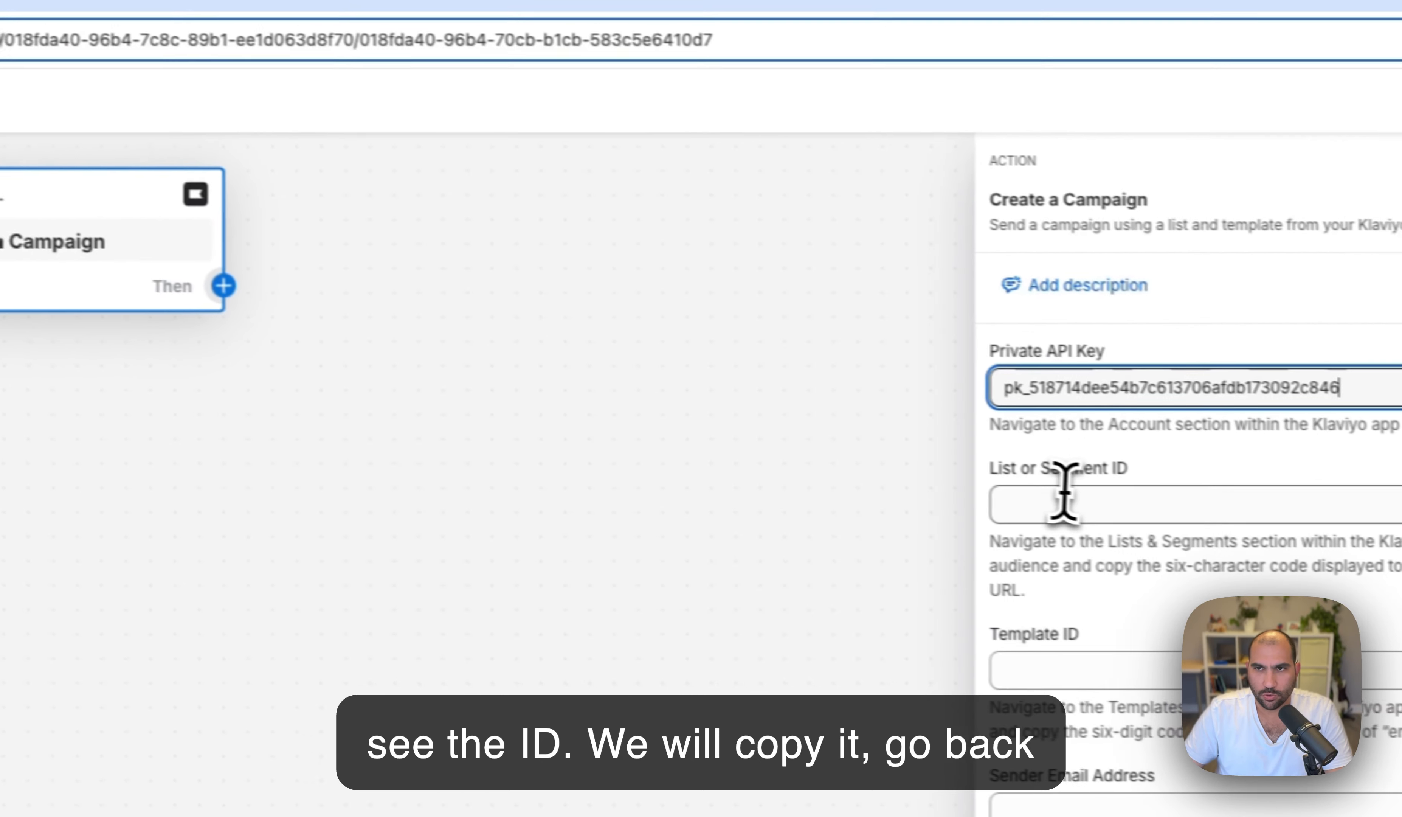
pyautogui.click(1047, 508)
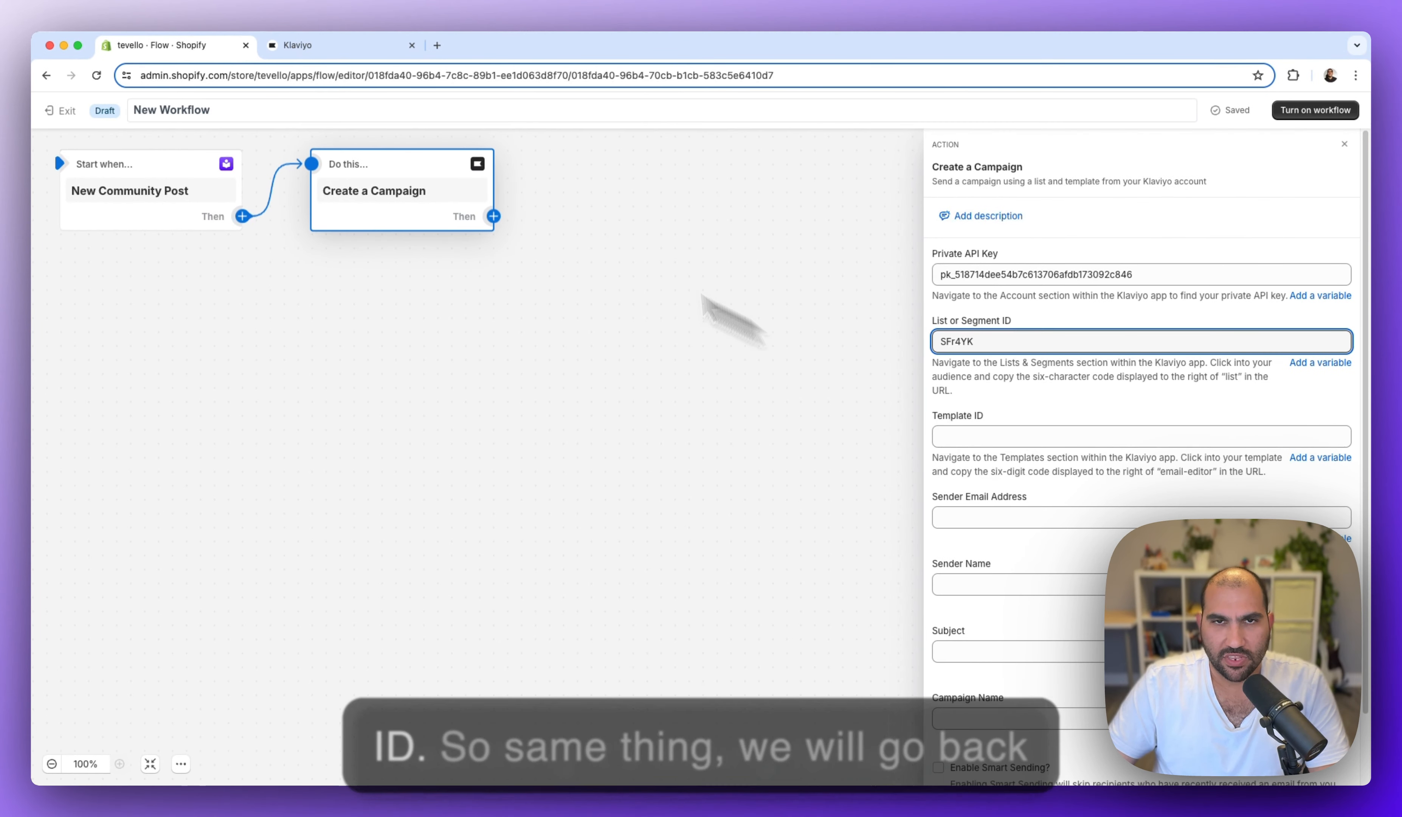
pyautogui.click(302, 56)
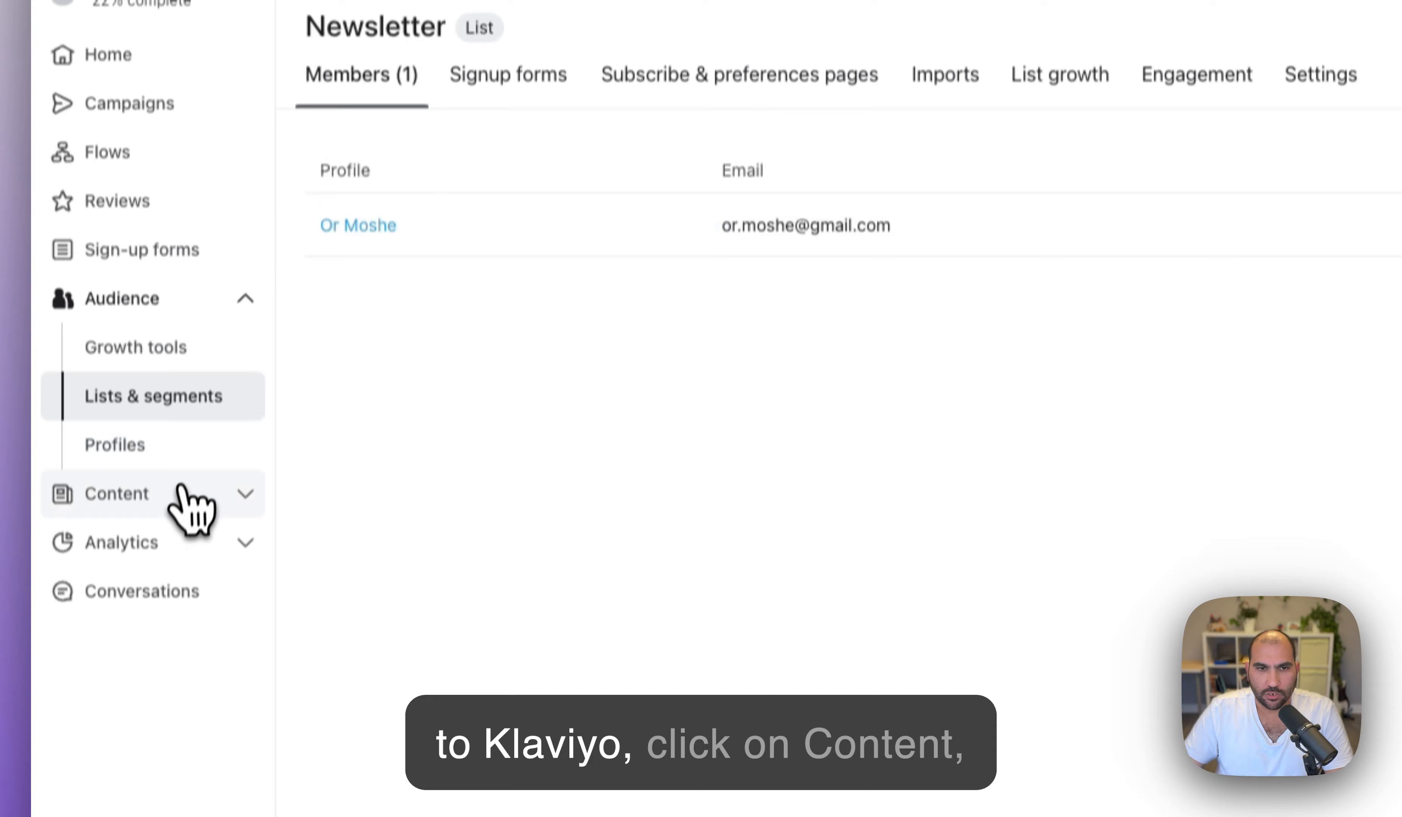
pyautogui.click(181, 491)
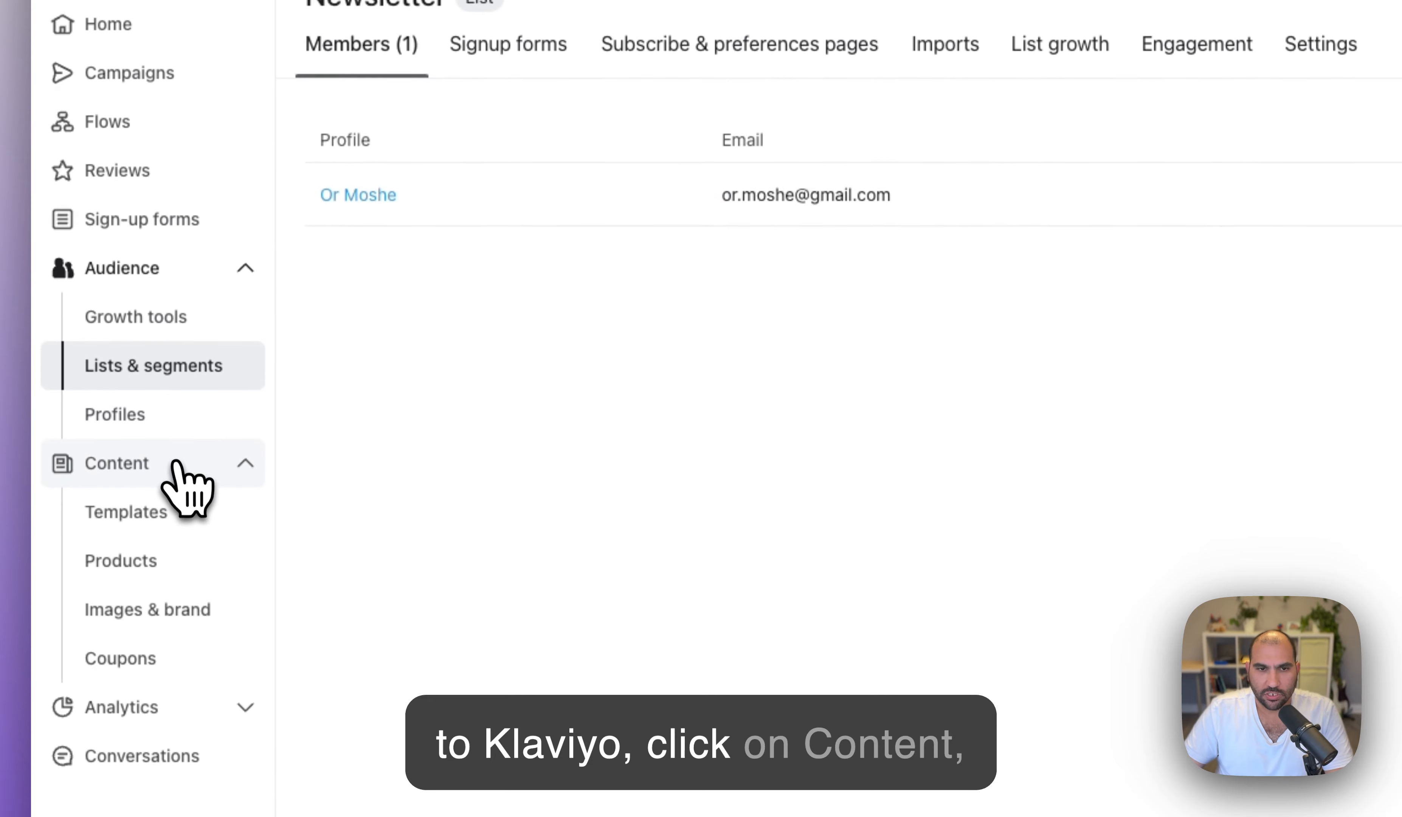
pyautogui.click(154, 542)
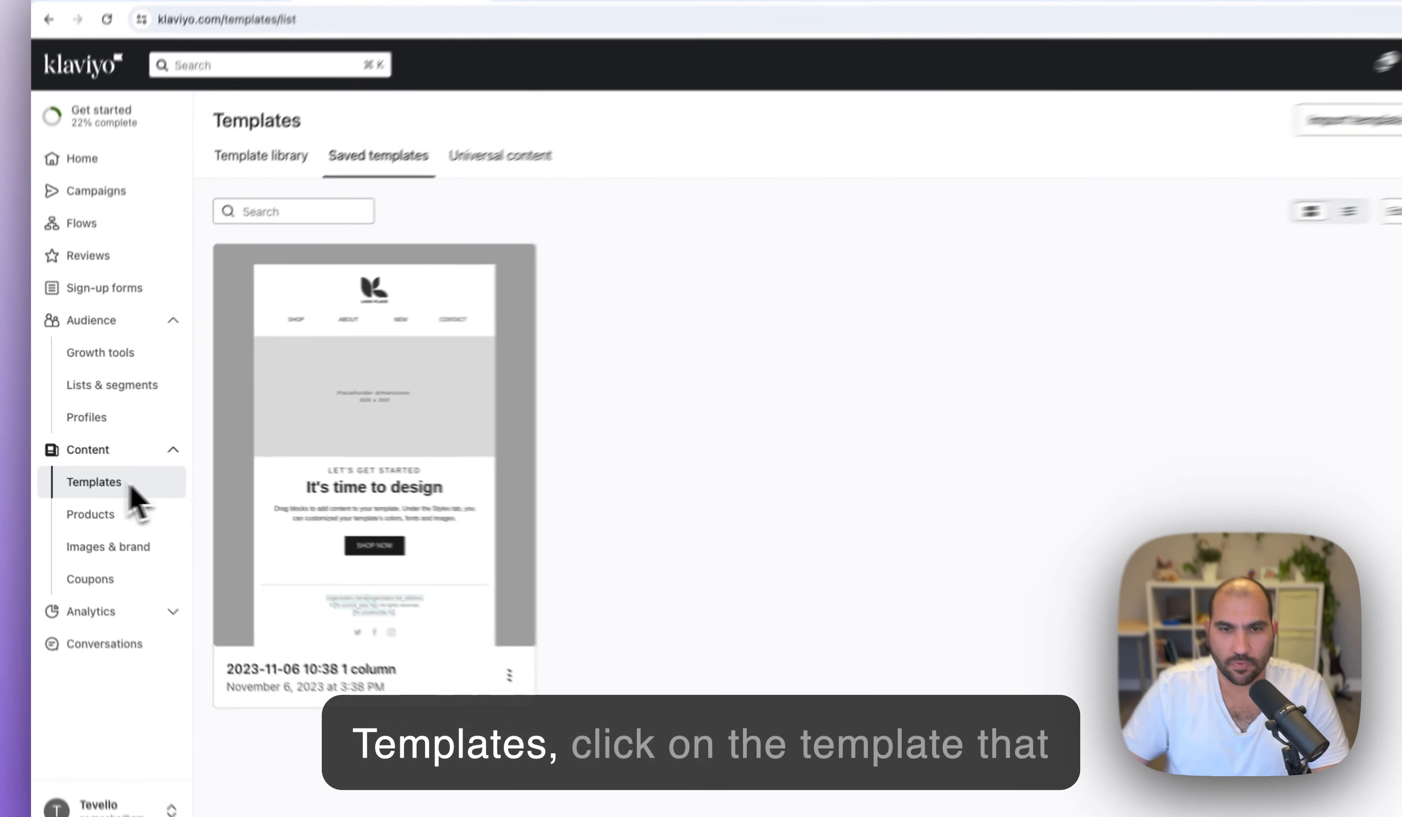
pyautogui.click(686, 707)
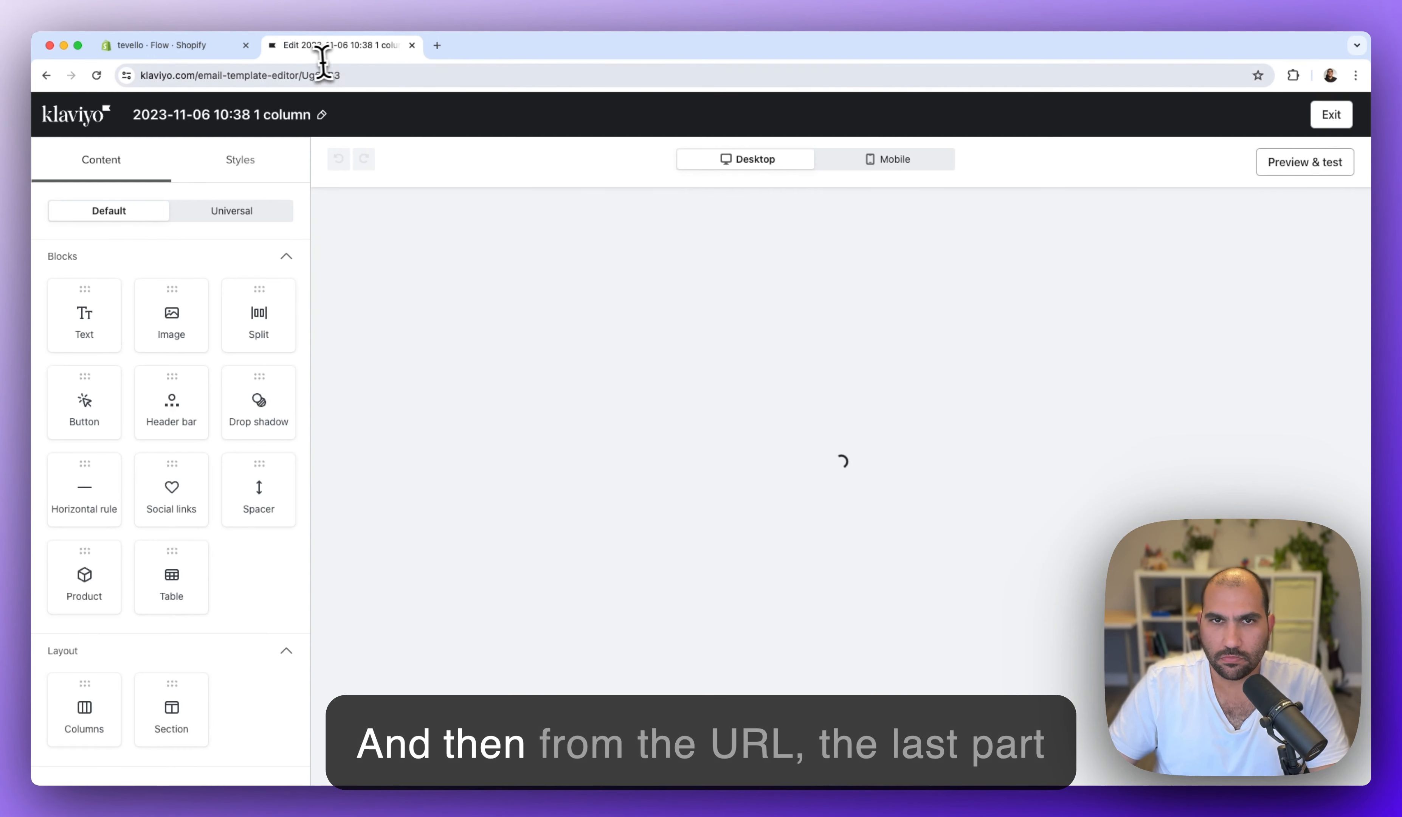
pyautogui.doubleClick(323, 76)
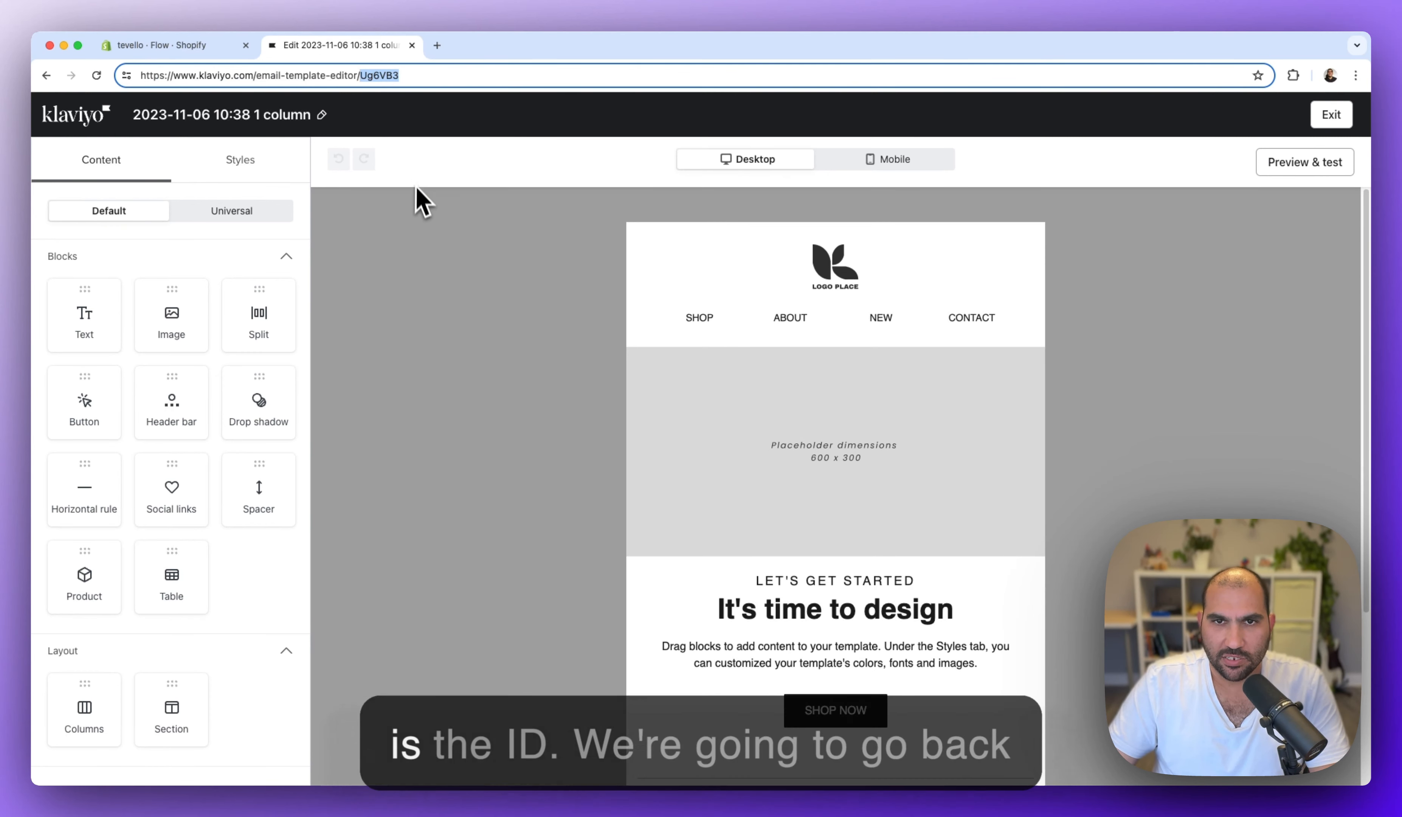
pyautogui.click(183, 48)
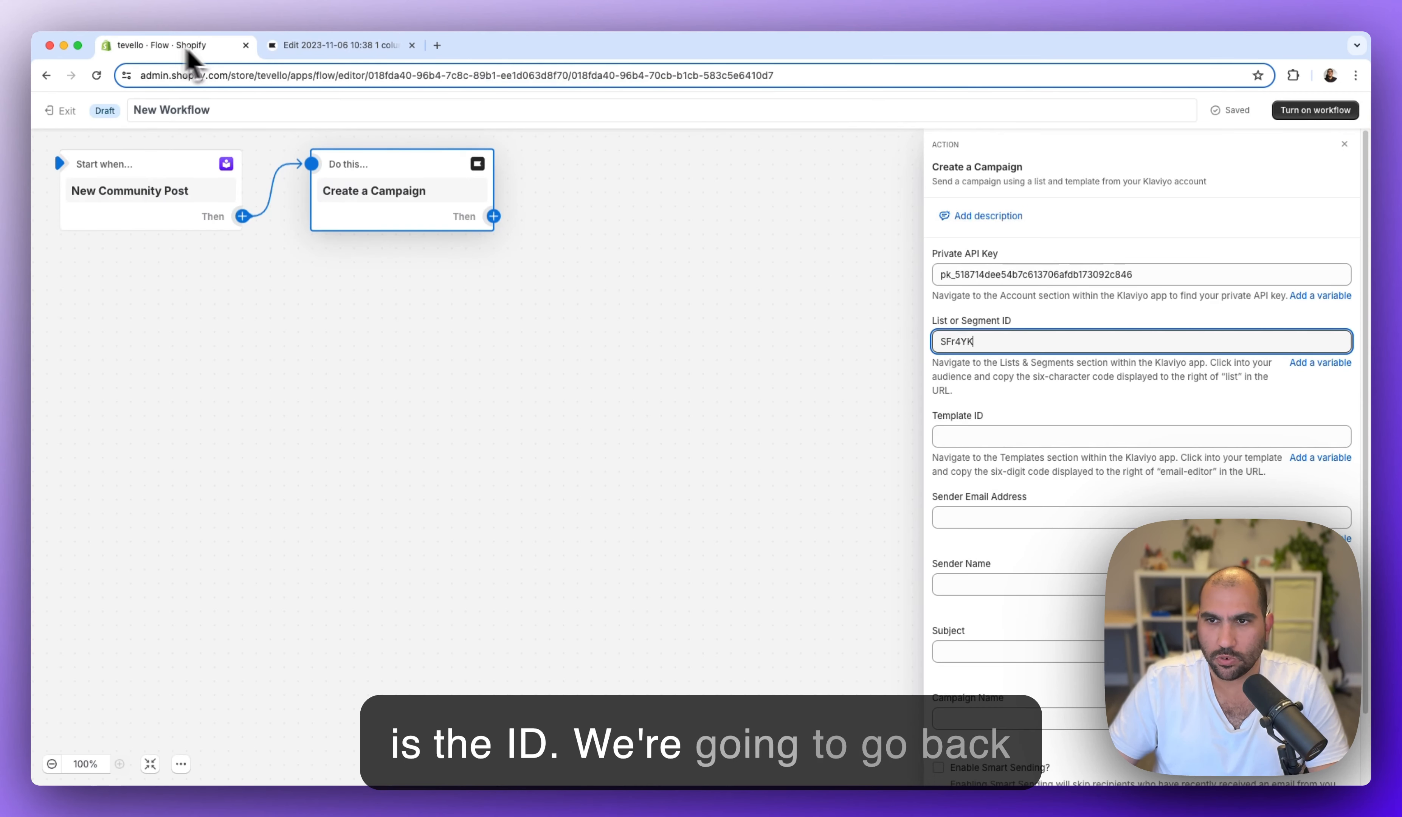
# - Enter Template ID Ug6VB3, the sender email address, and sender name Tevello
pyautogui.click(976, 436)
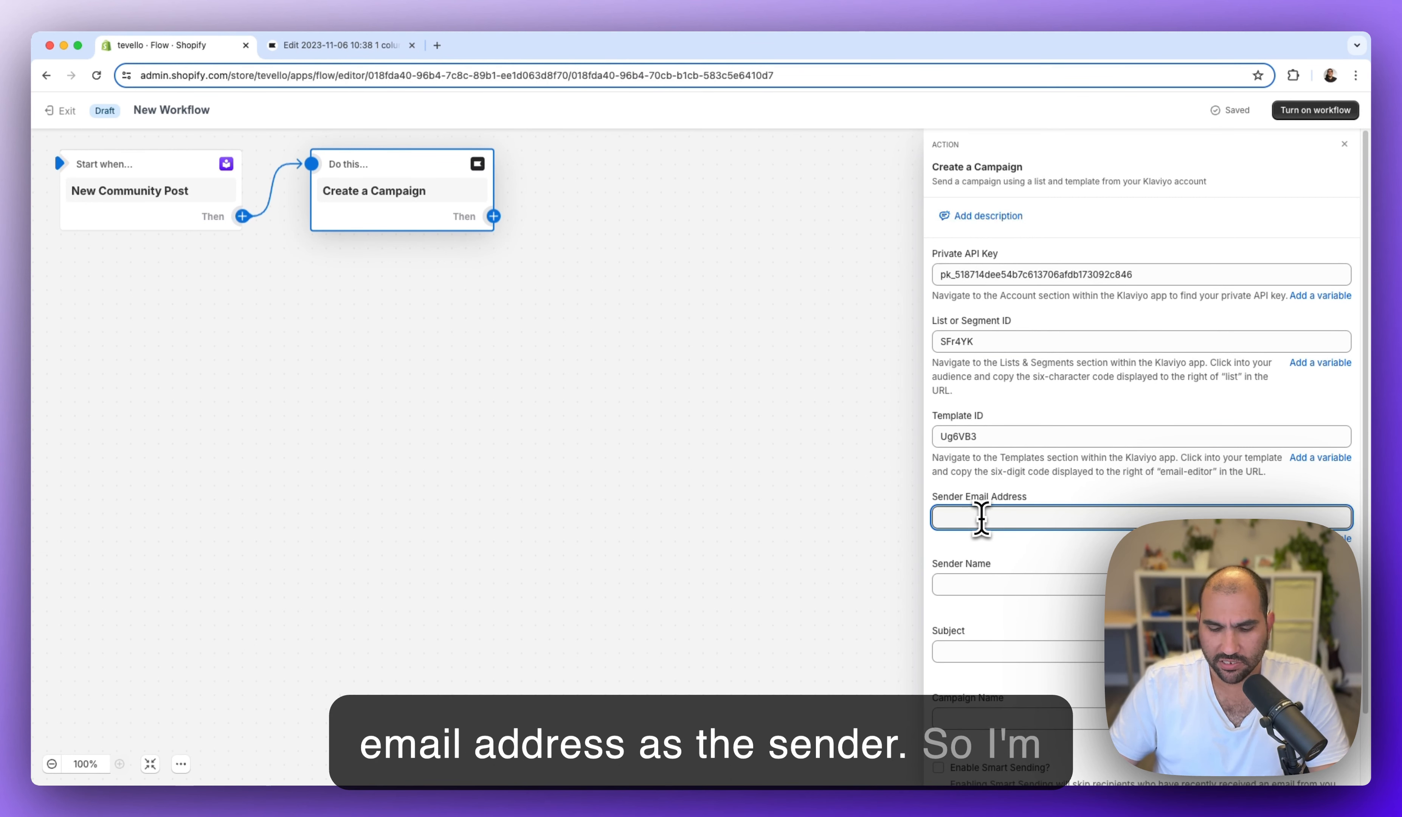
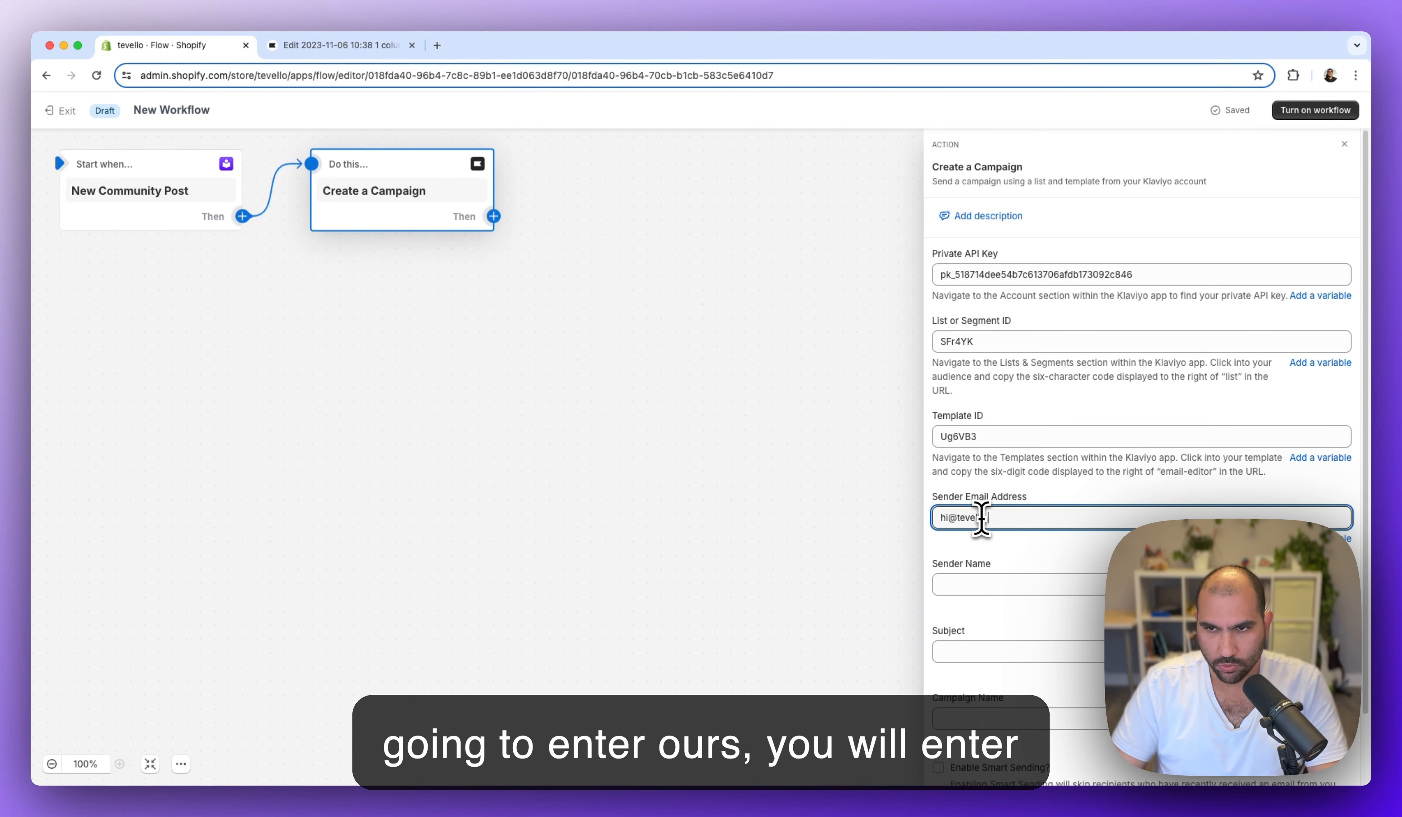
pyautogui.click(993, 583)
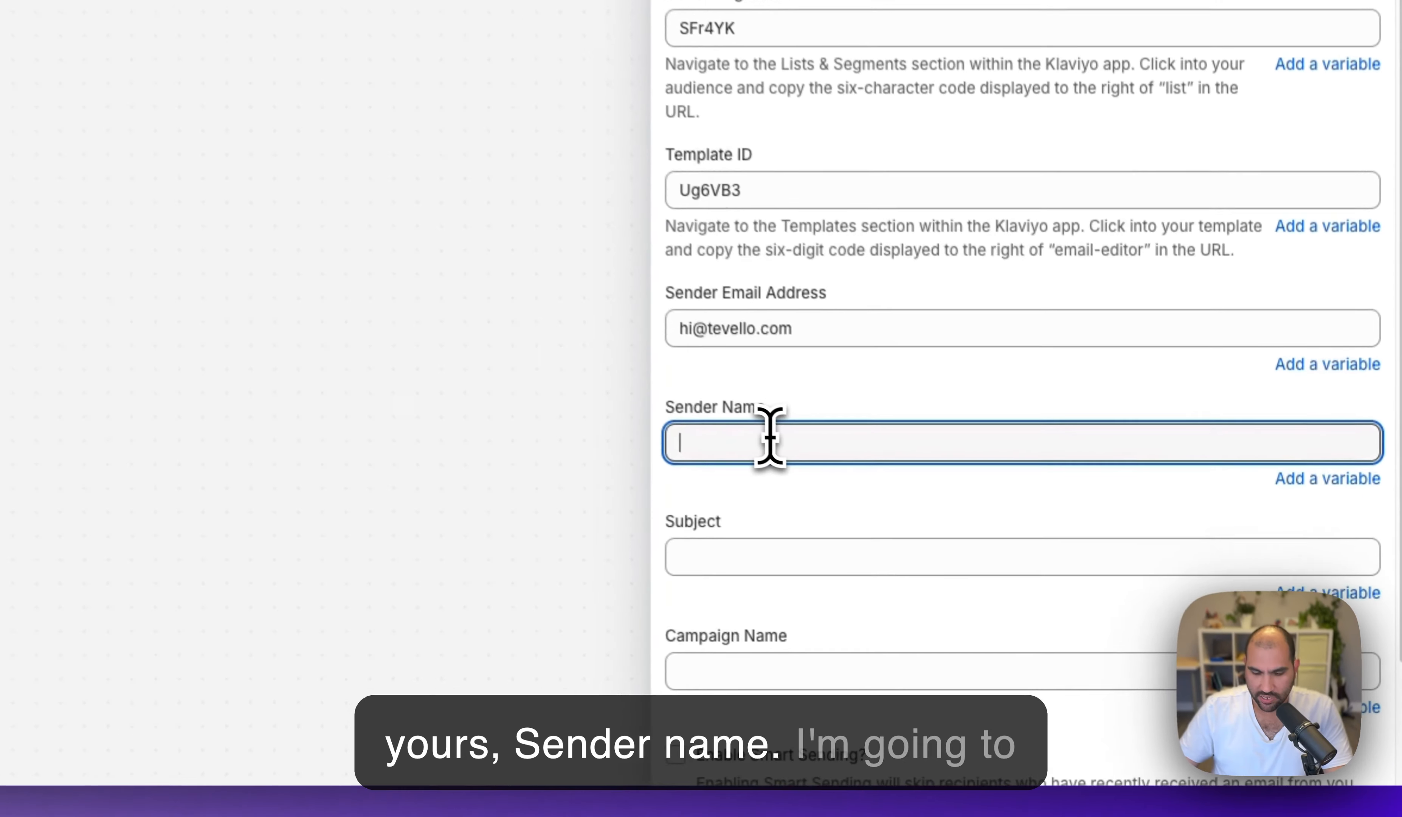
pyautogui.write('Tevello')
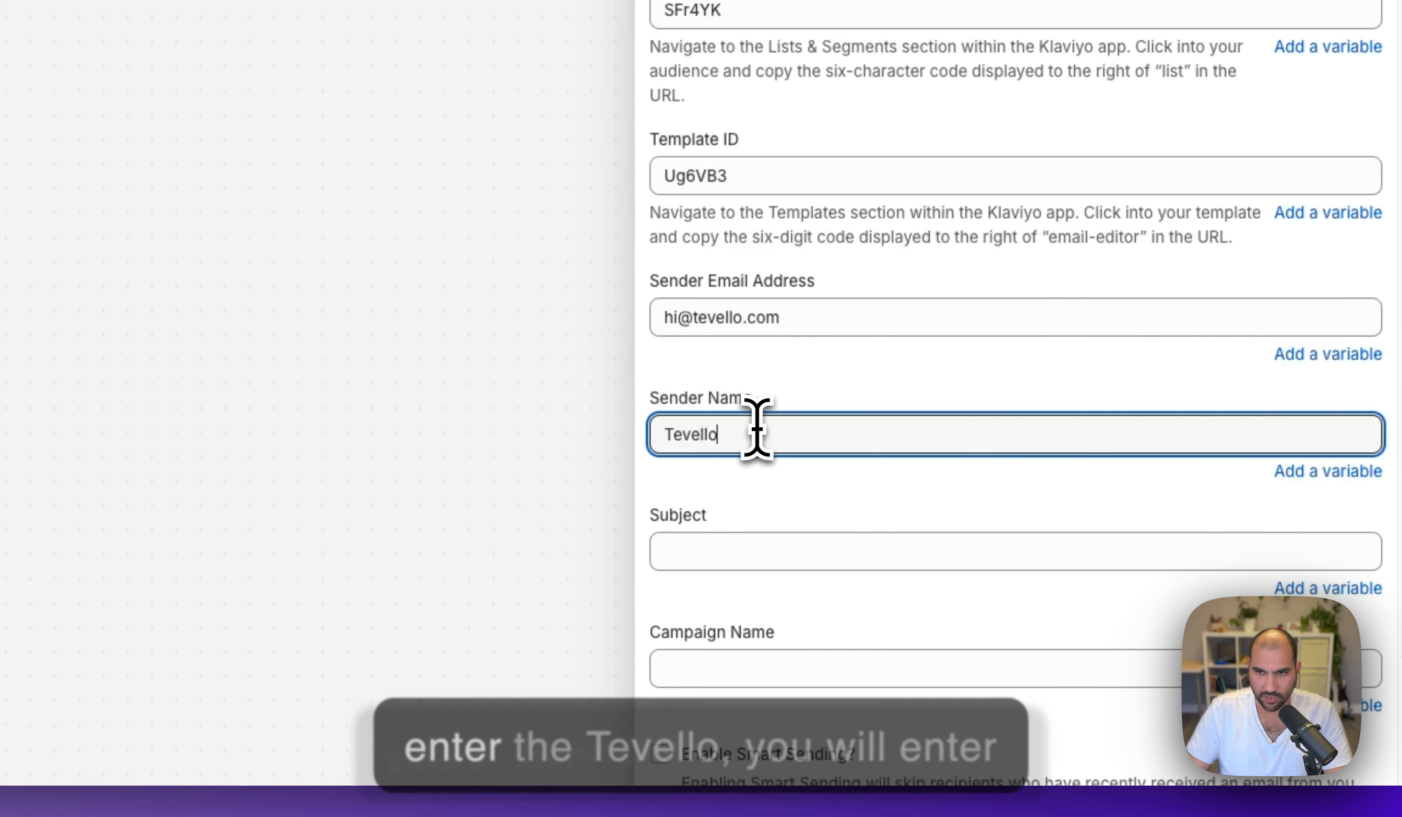
# - Set both Subject and Campaign Name to 'New Post in {{communityTitle}}'
pyautogui.click(766, 551)
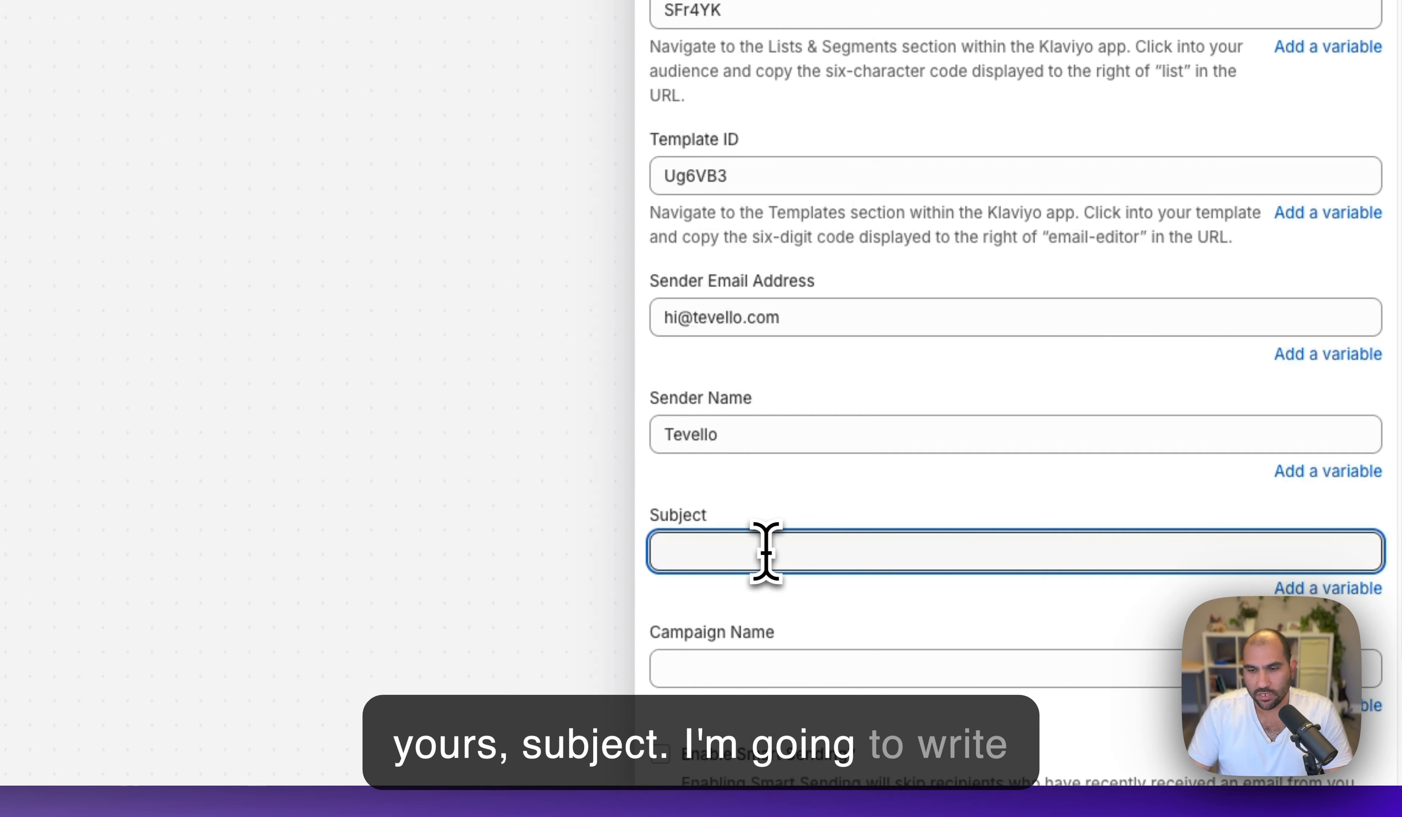
pyautogui.write('New Po')
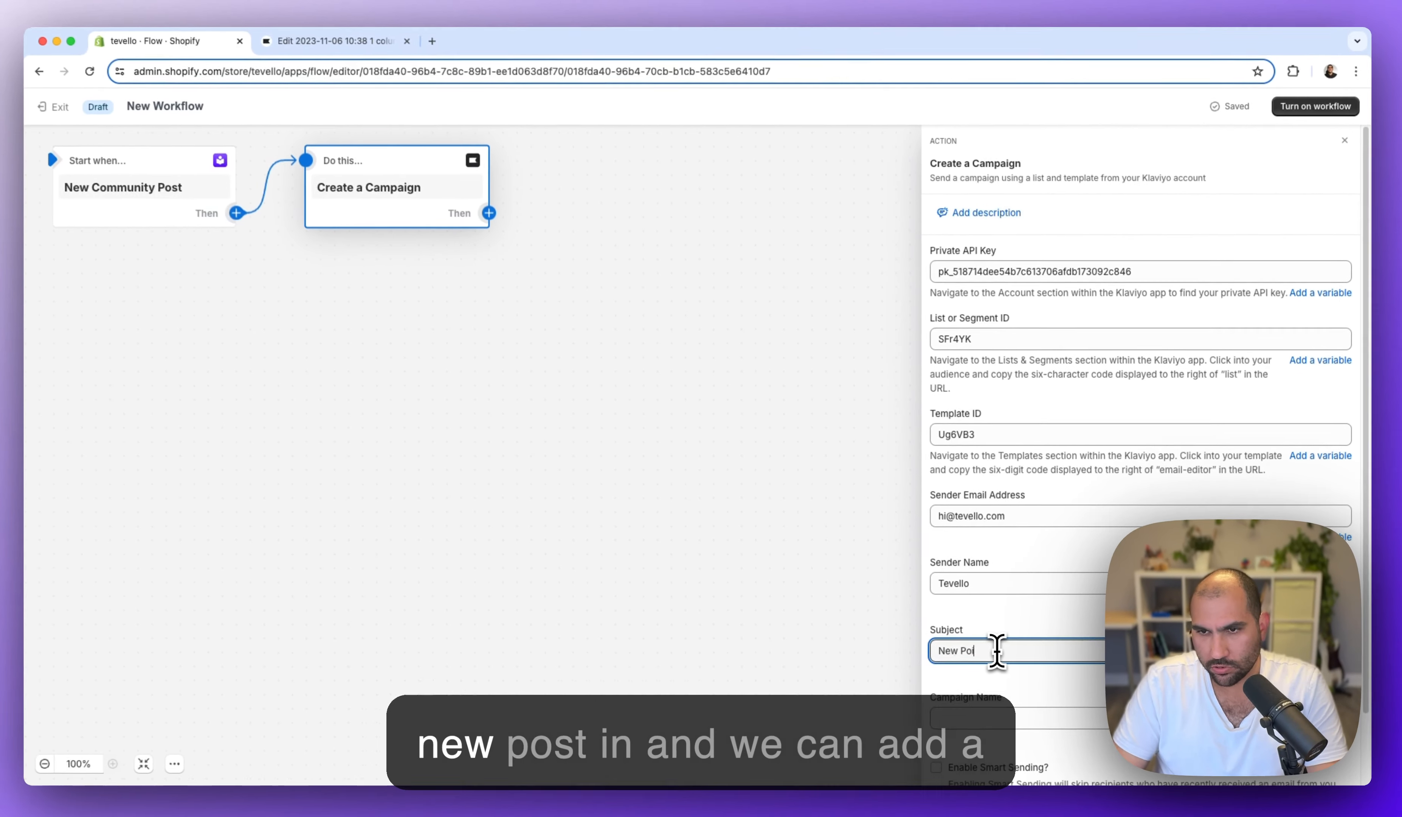
pyautogui.write('st in')
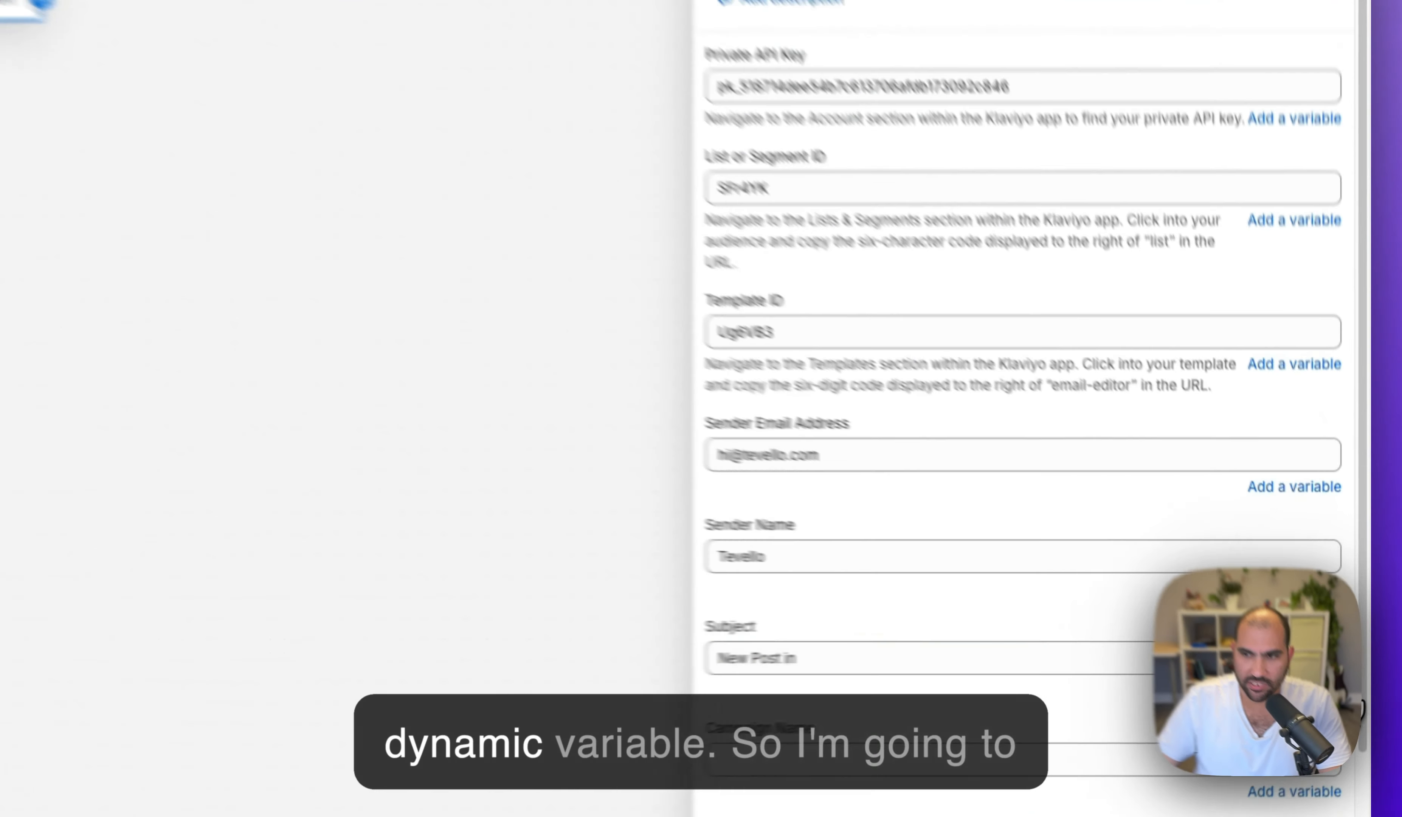
pyautogui.click(1320, 673)
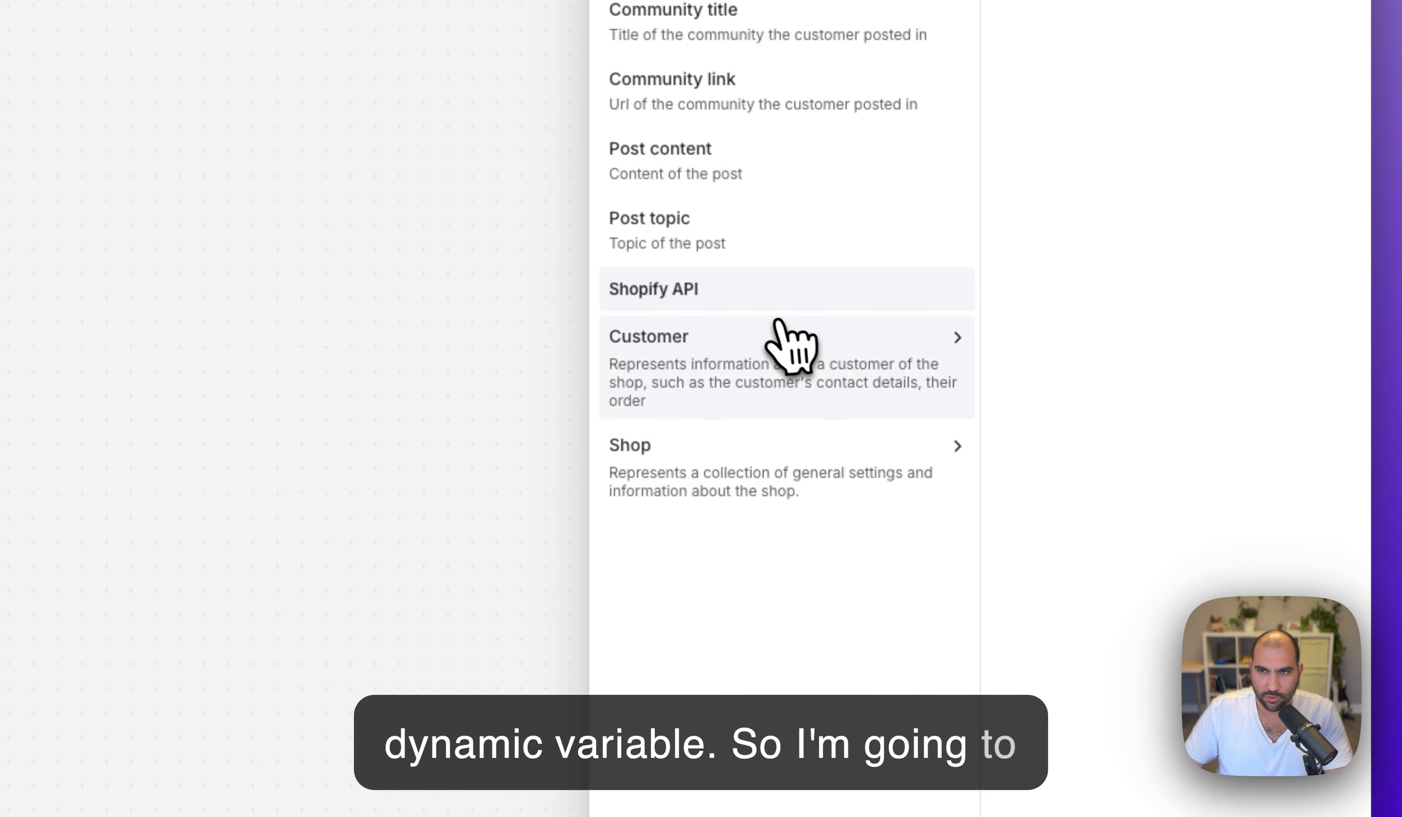
pyautogui.scroll(3, 760, 226)
pyautogui.click(749, 160)
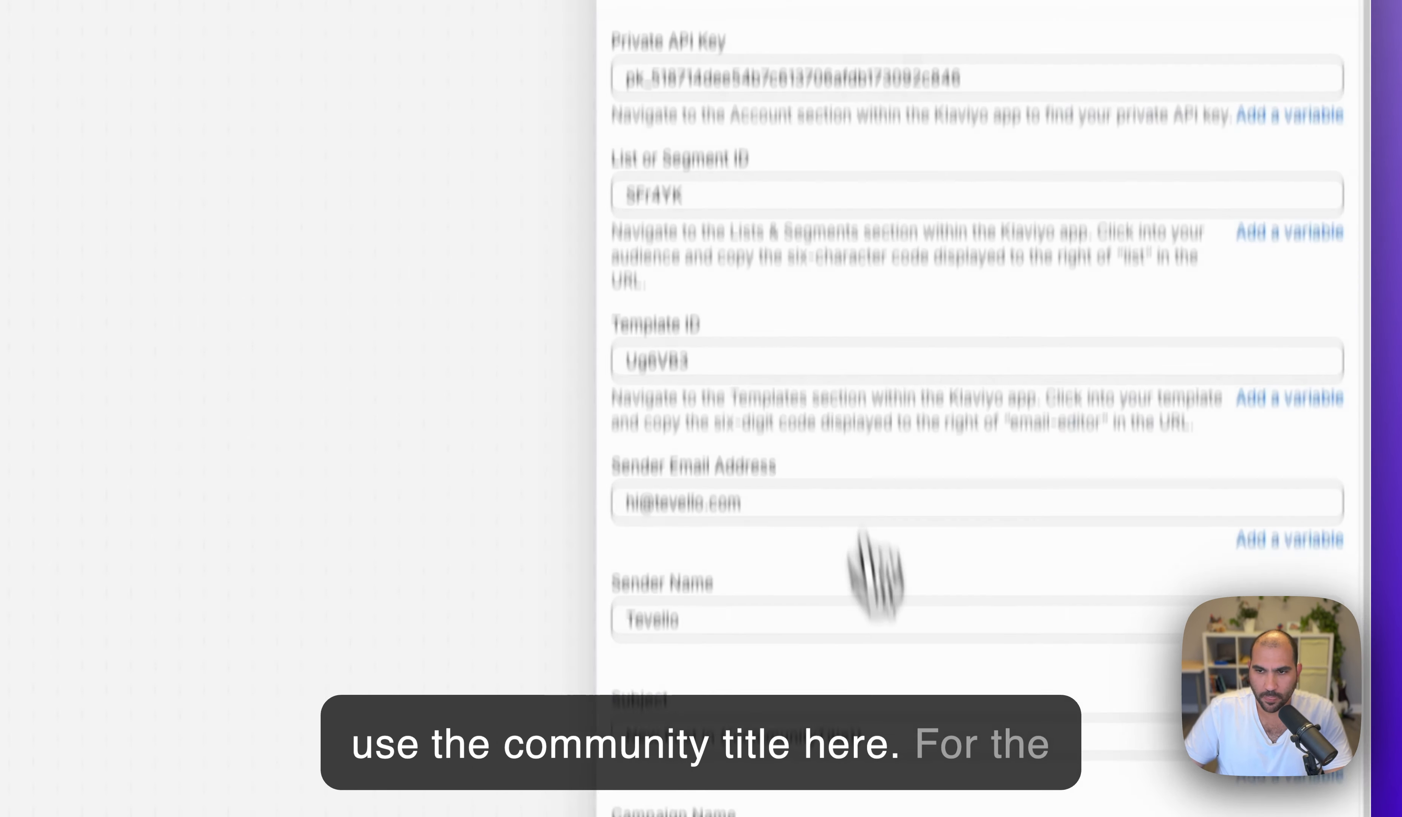
pyautogui.click(935, 759)
pyautogui.press('super+a')
pyautogui.press('super+c')
pyautogui.click(764, 668)
pyautogui.press('super+v')
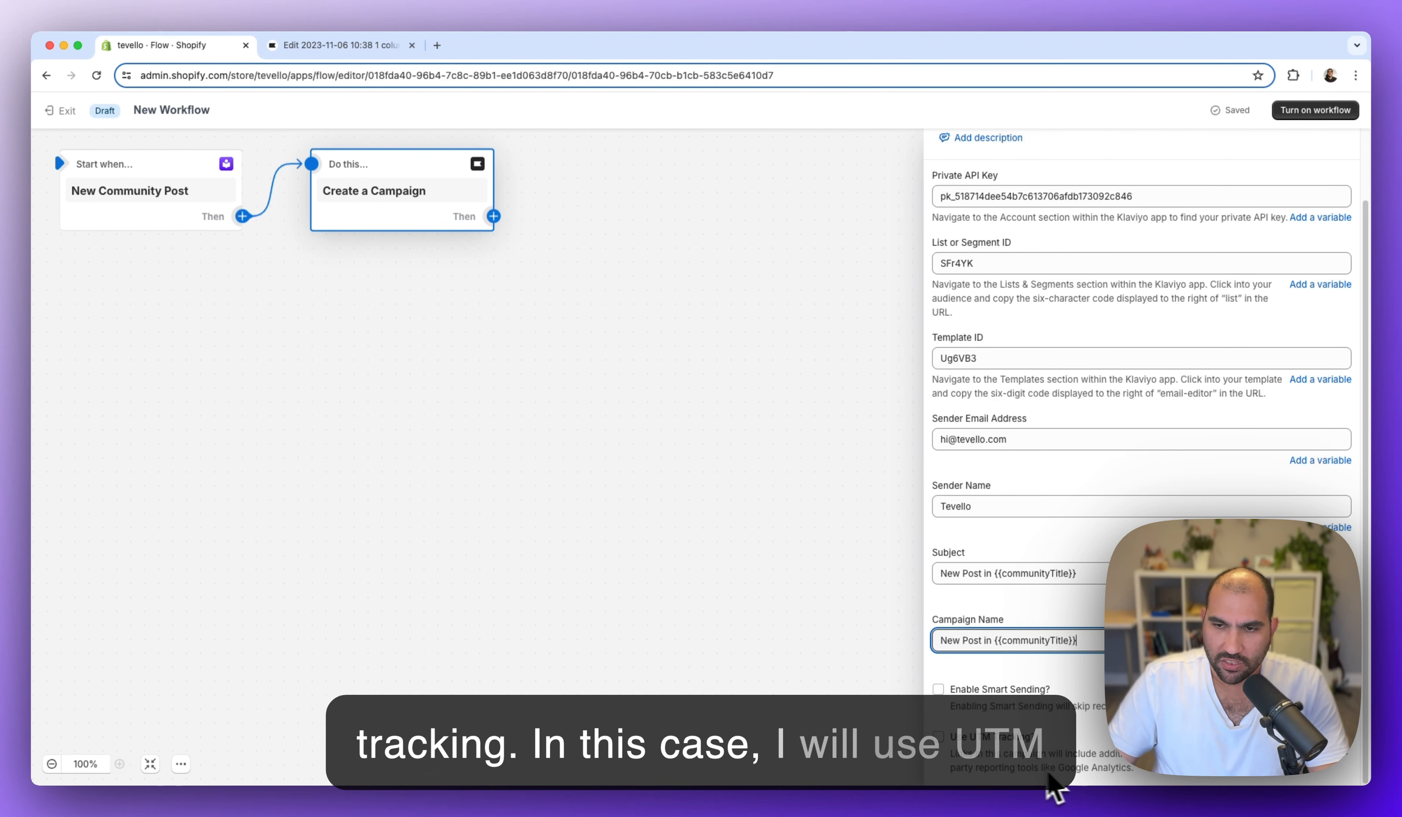
# - Tick Use UTM Tracking? and turn the workflow on, confirming the dialog
pyautogui.click(979, 752)
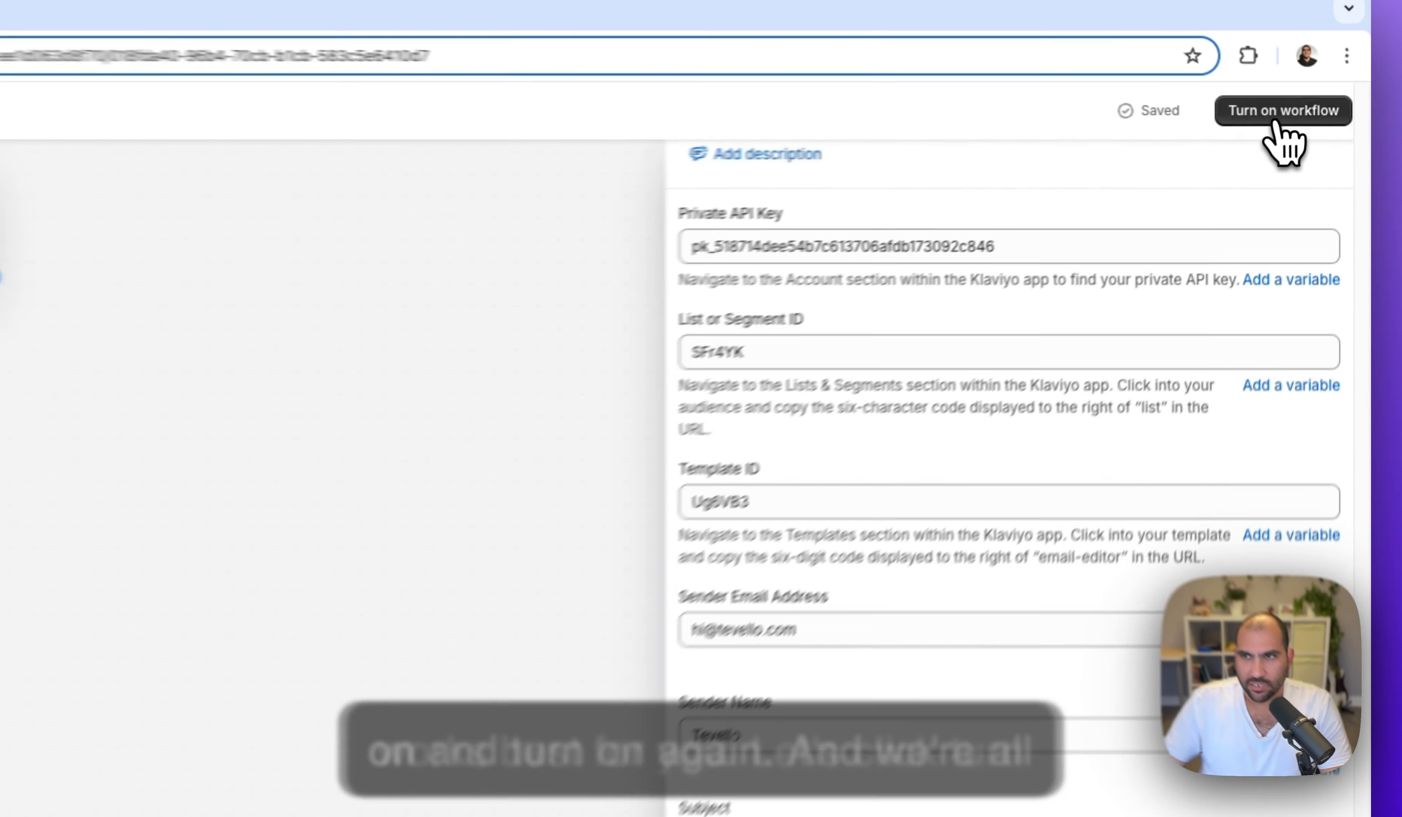
pyautogui.click(1318, 112)
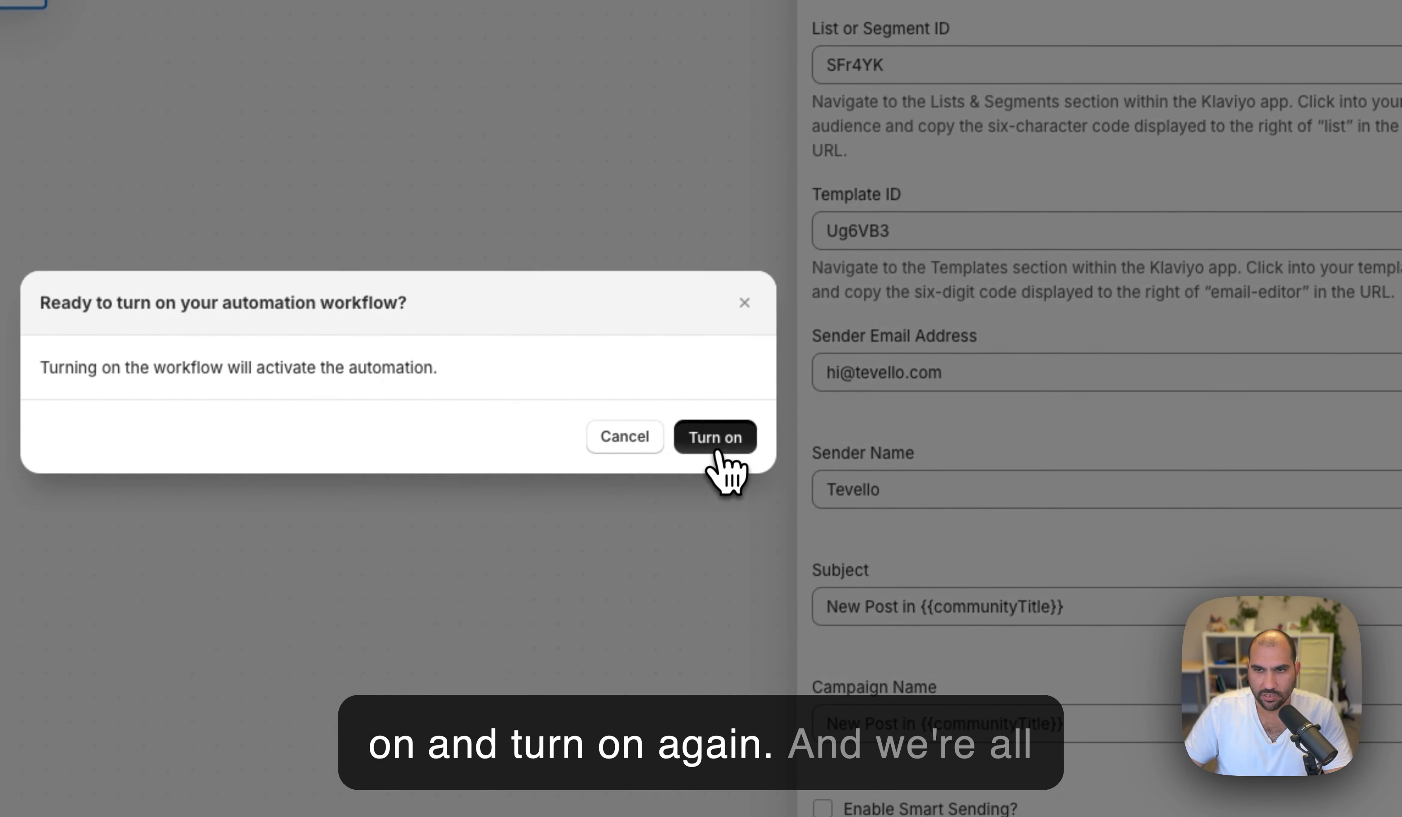
pyautogui.click(718, 445)
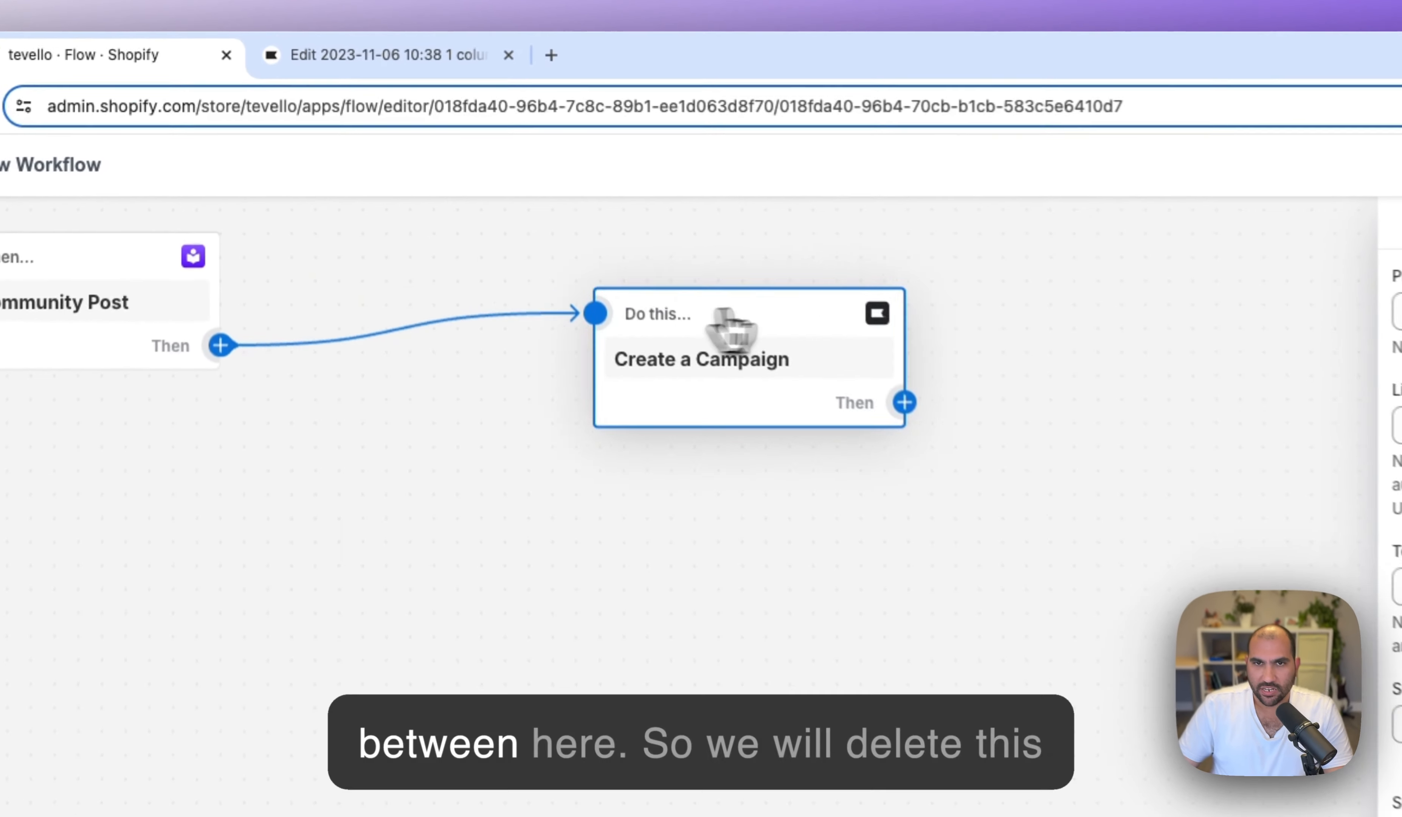
# - Move Create a Campaign aside, unlink it from the trigger, and insert a condition instead
pyautogui.moveTo(729, 328); pyautogui.dragTo(980, 269)
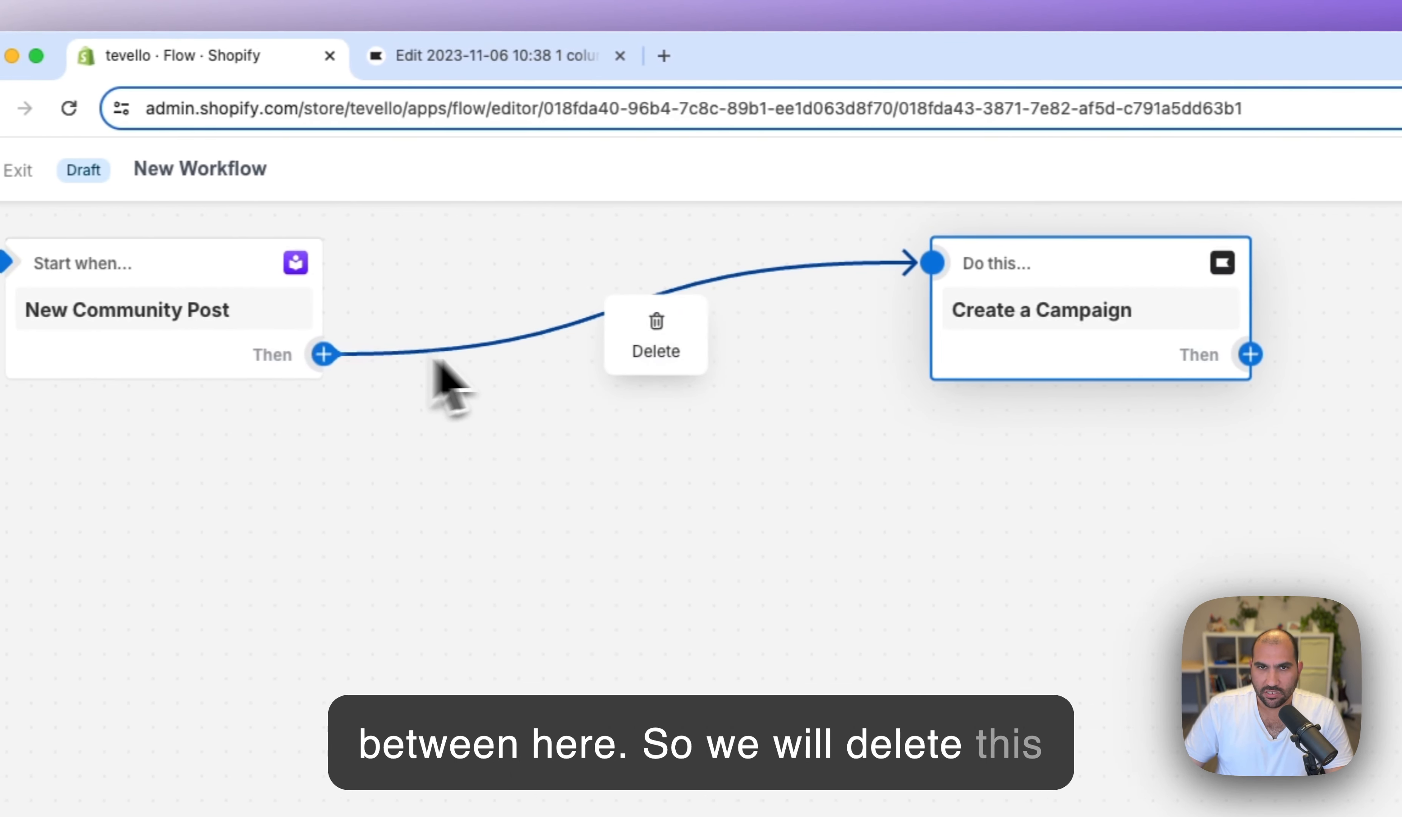
pyautogui.click(672, 335)
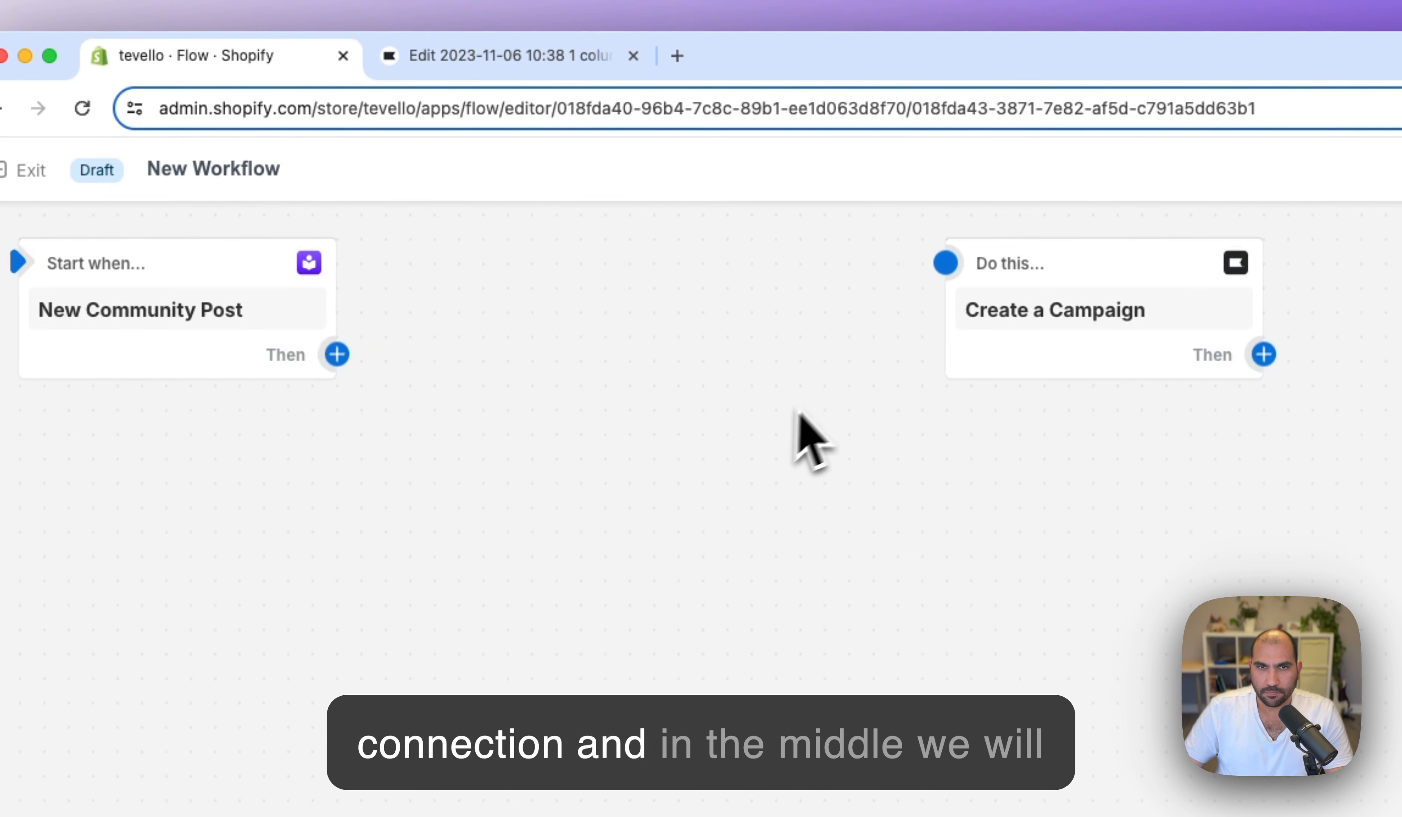
pyautogui.click(341, 356)
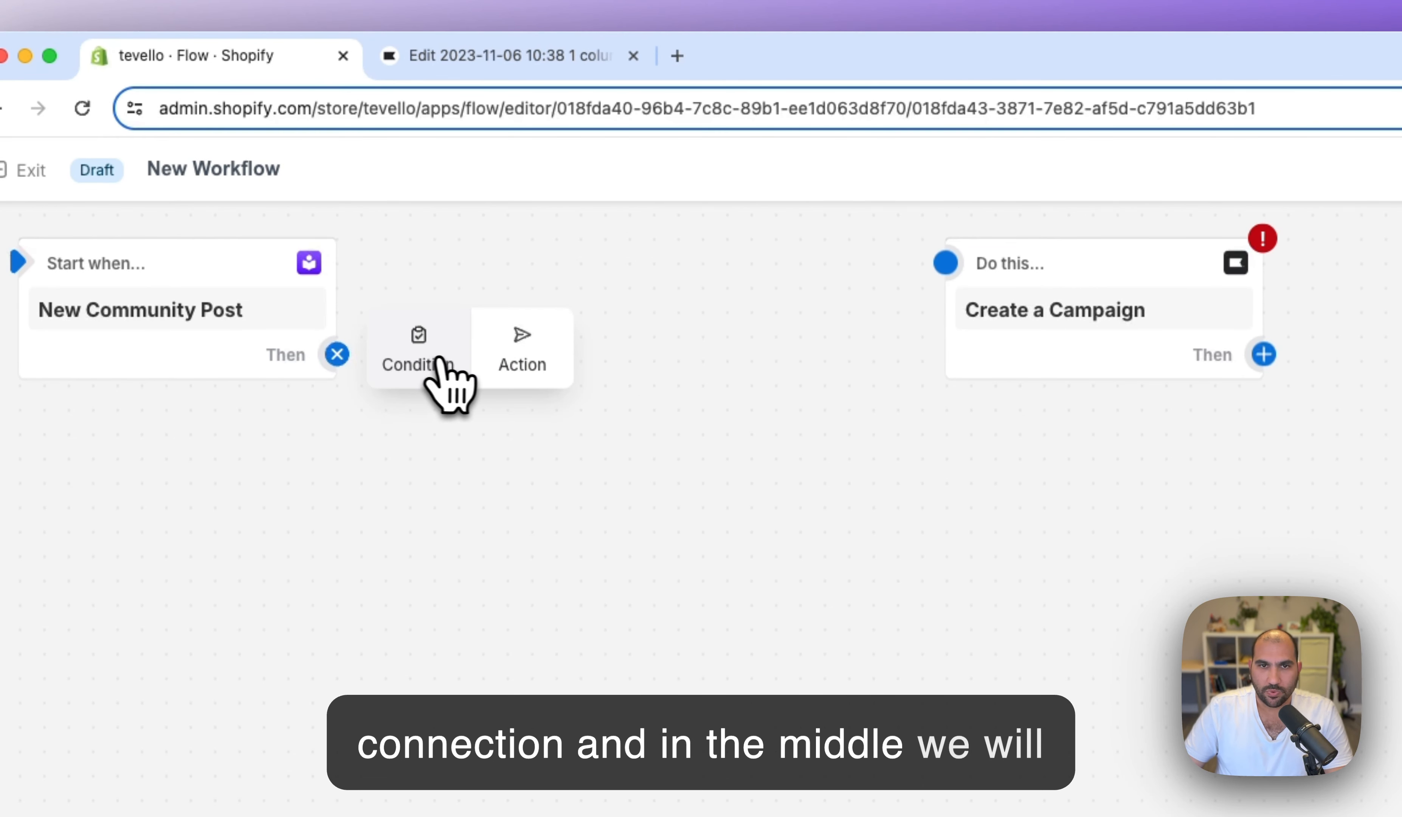
pyautogui.click(426, 364)
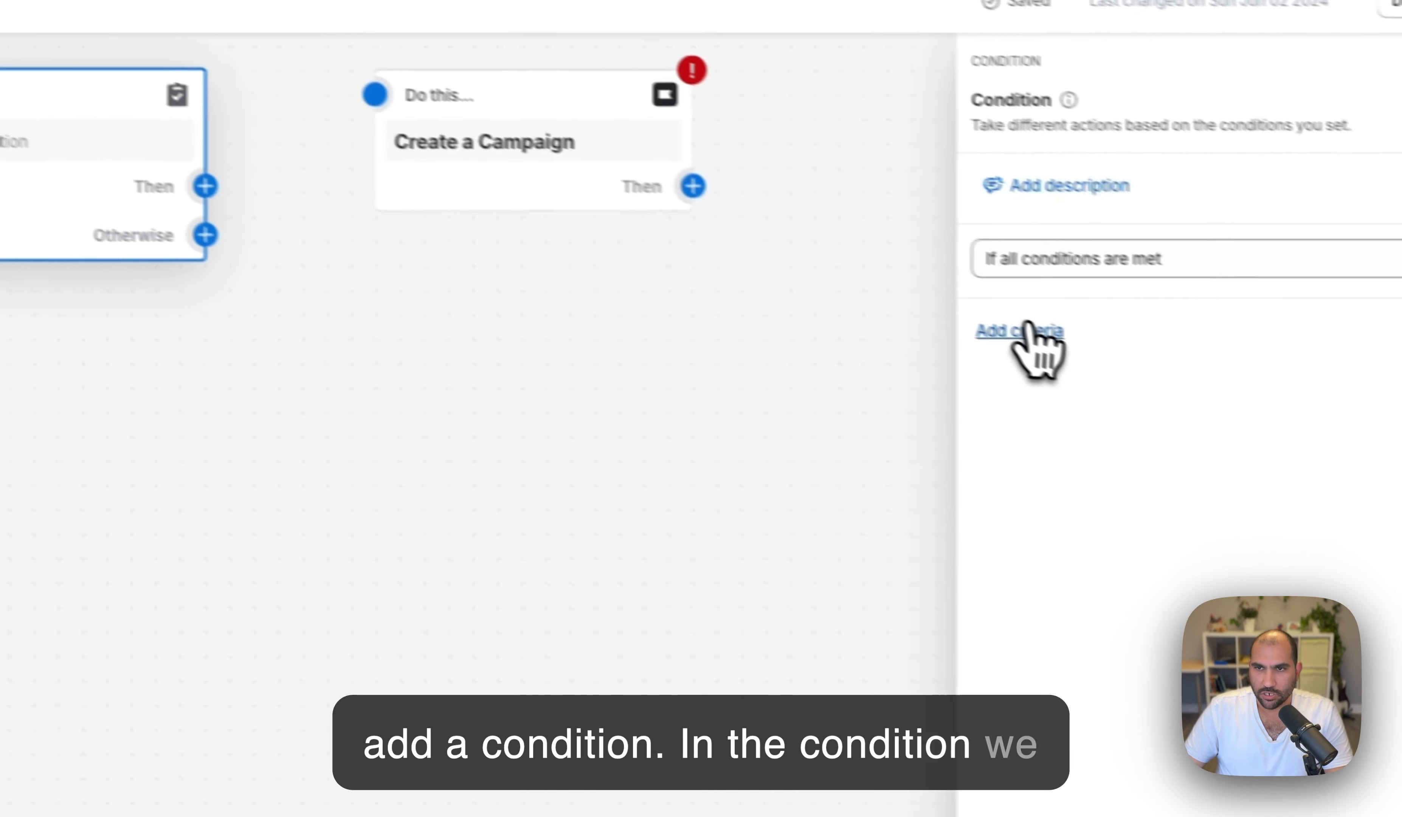
# - Make the condition check that the customer email equals the creator's own address
pyautogui.click(1032, 340)
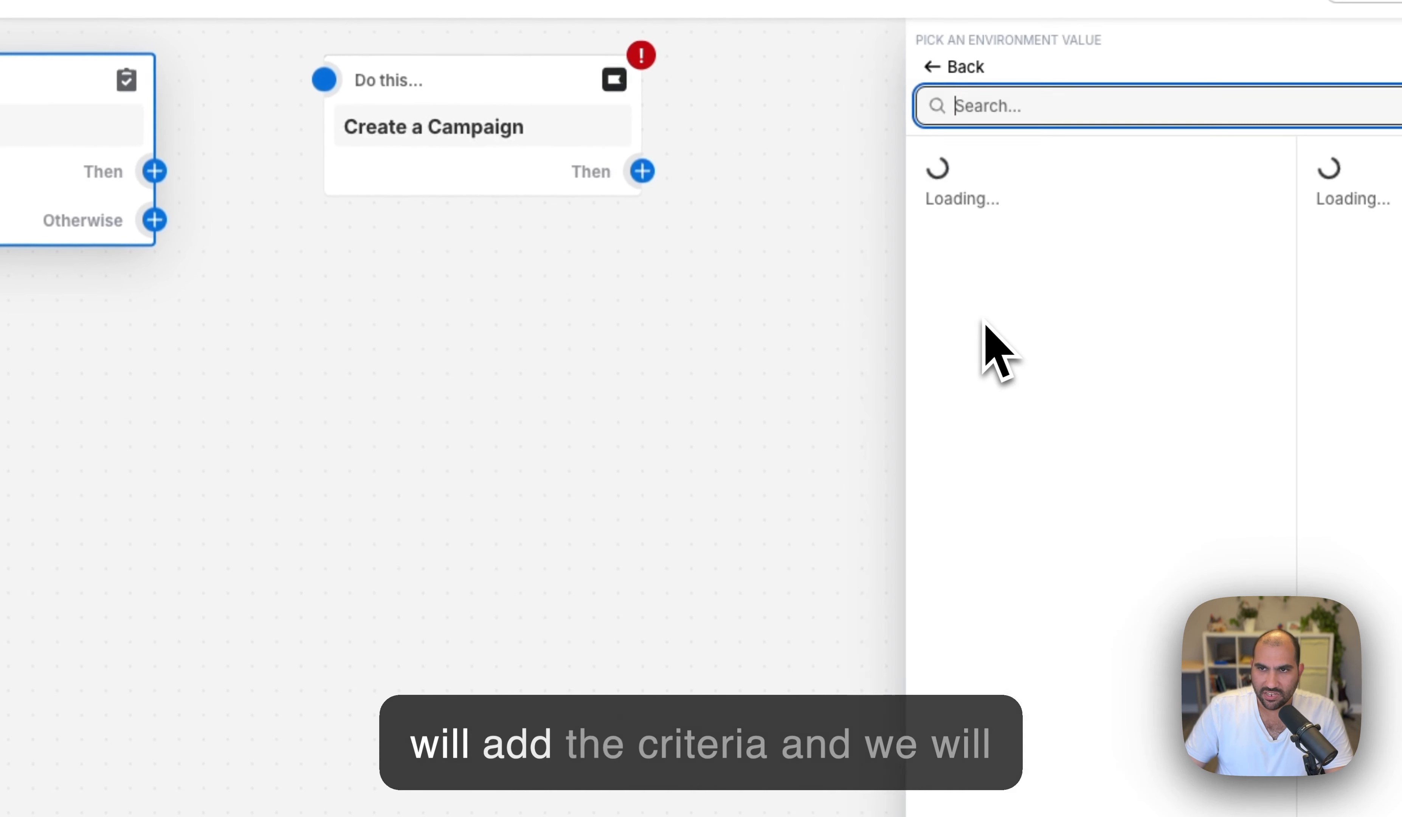
pyautogui.click(998, 637)
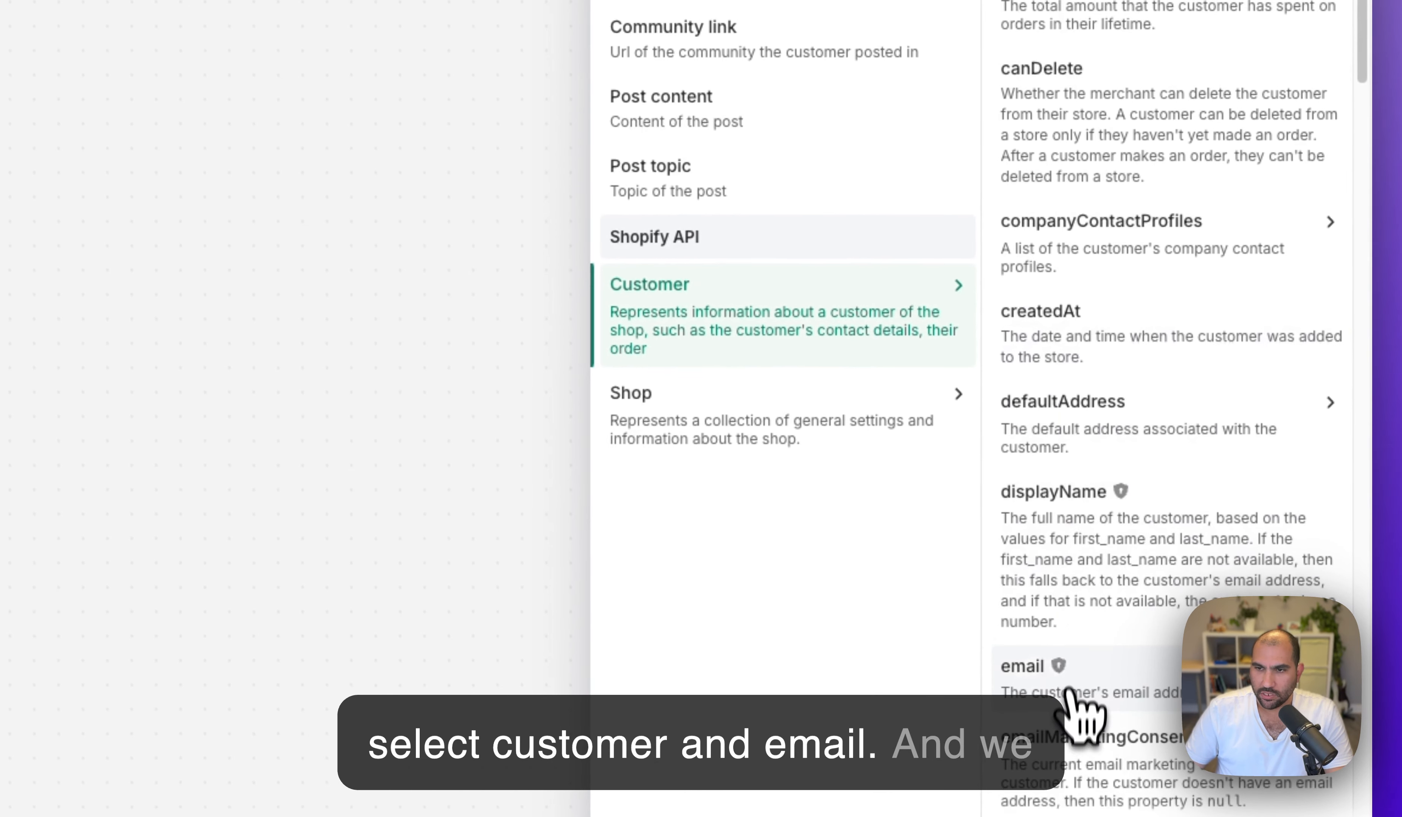
pyautogui.click(1057, 693)
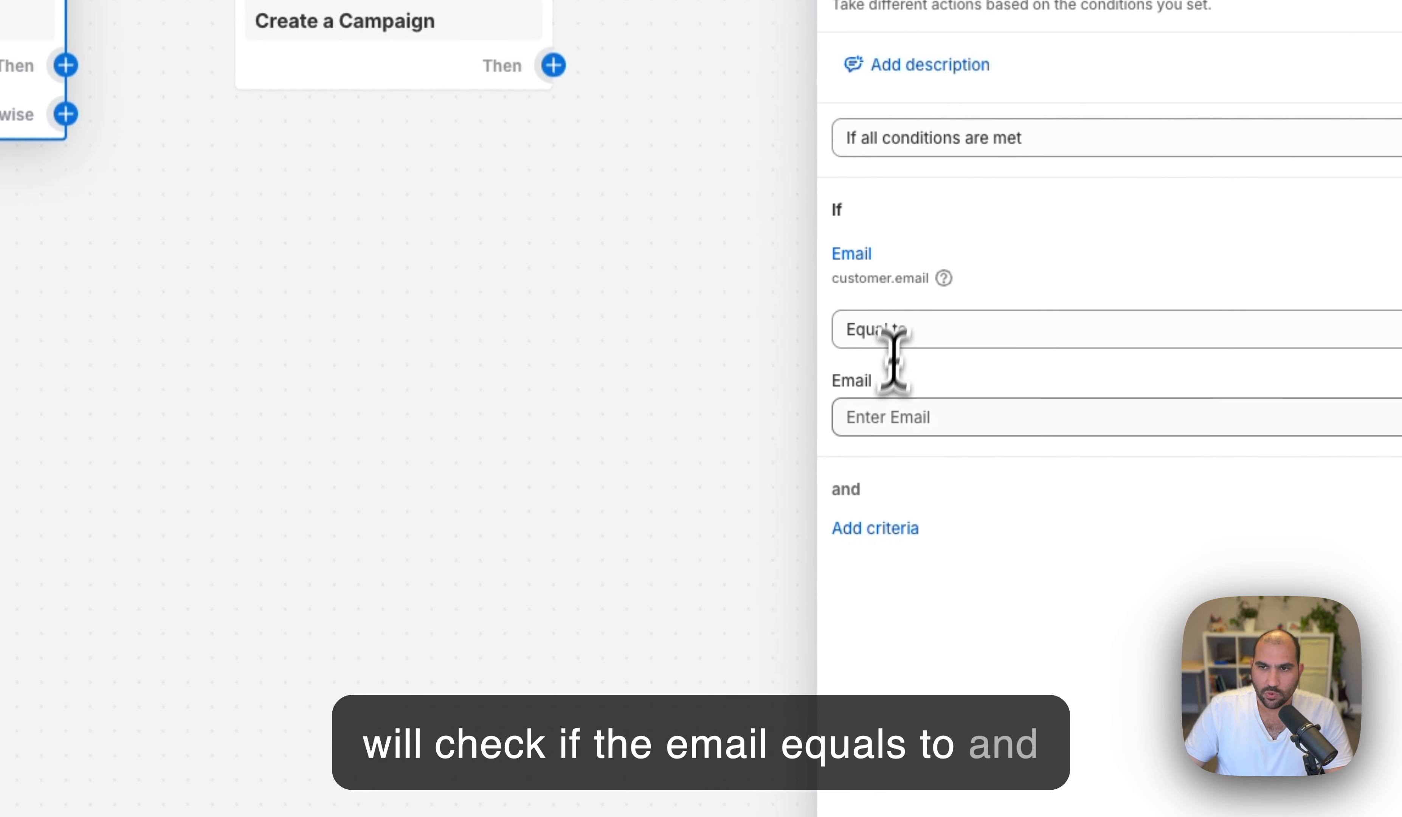
pyautogui.click(889, 417)
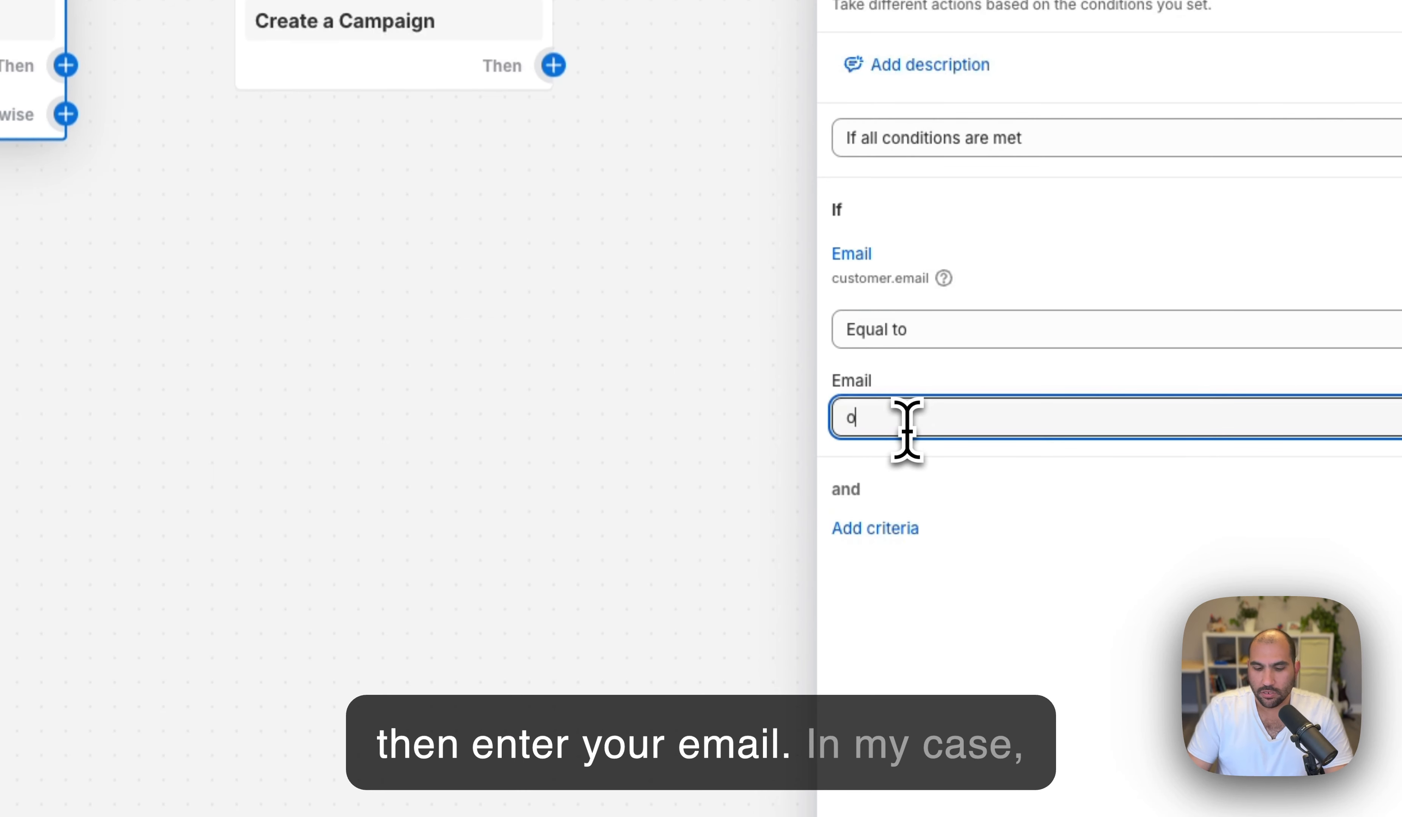
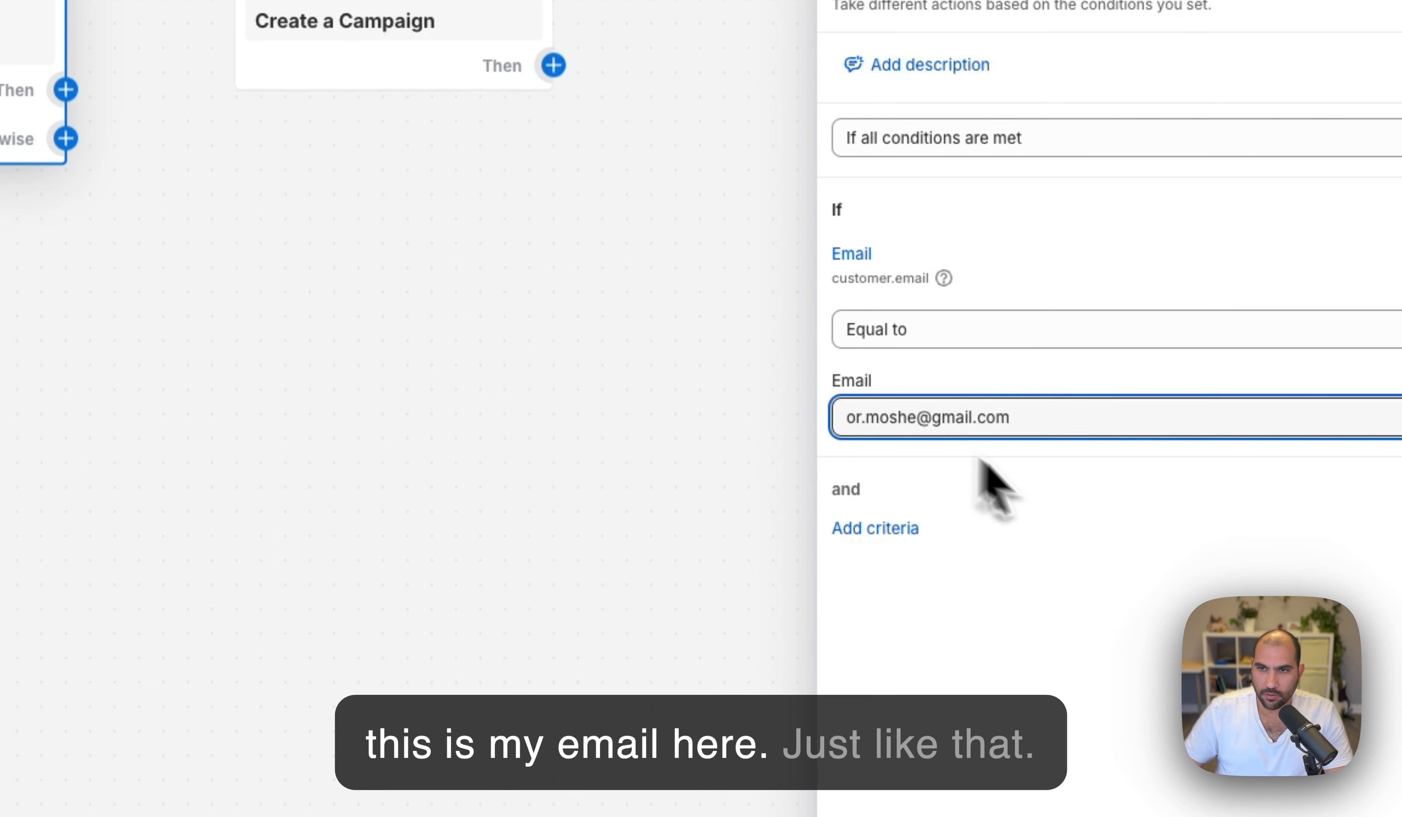
pyautogui.click(1075, 631)
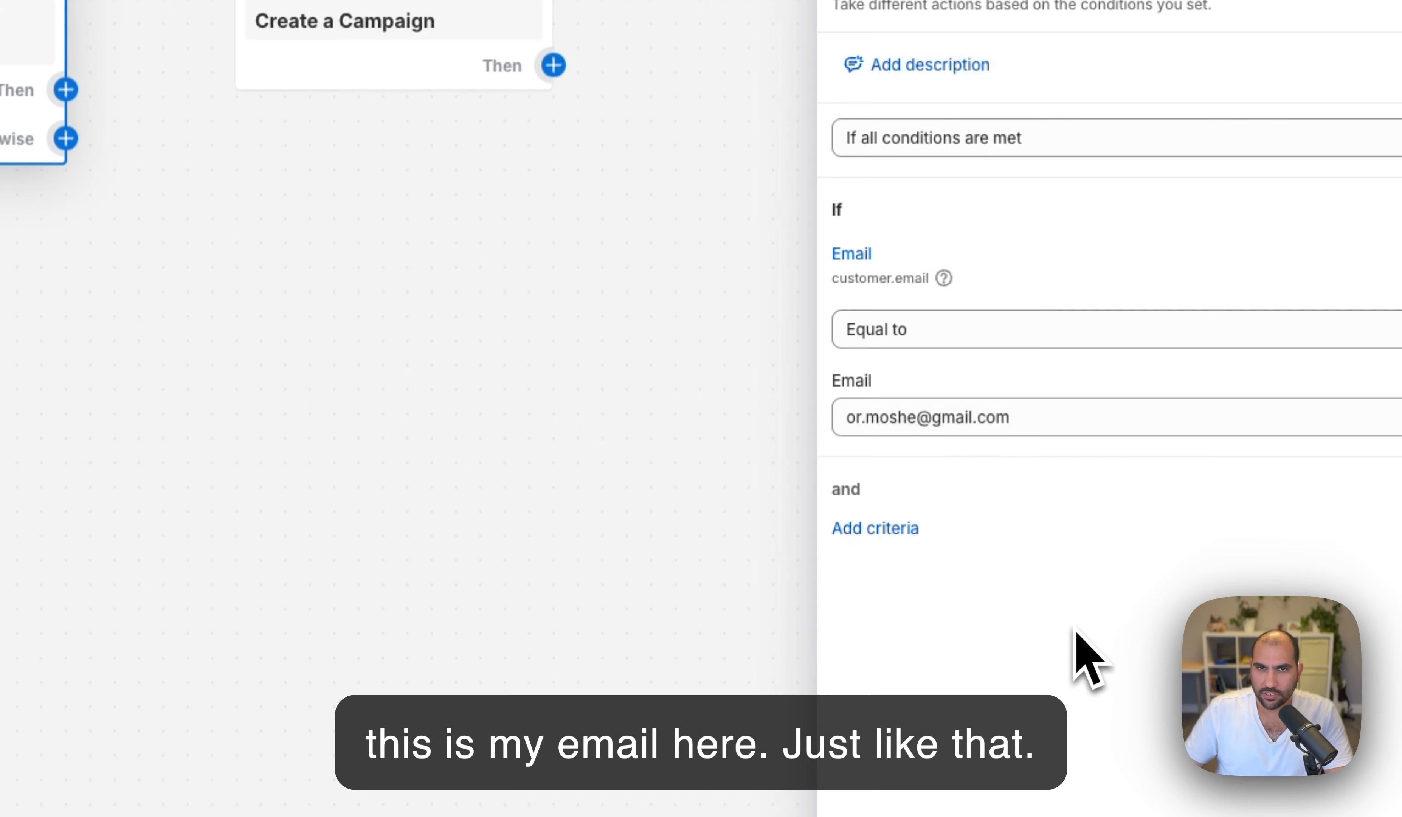
pyautogui.click(641, 463)
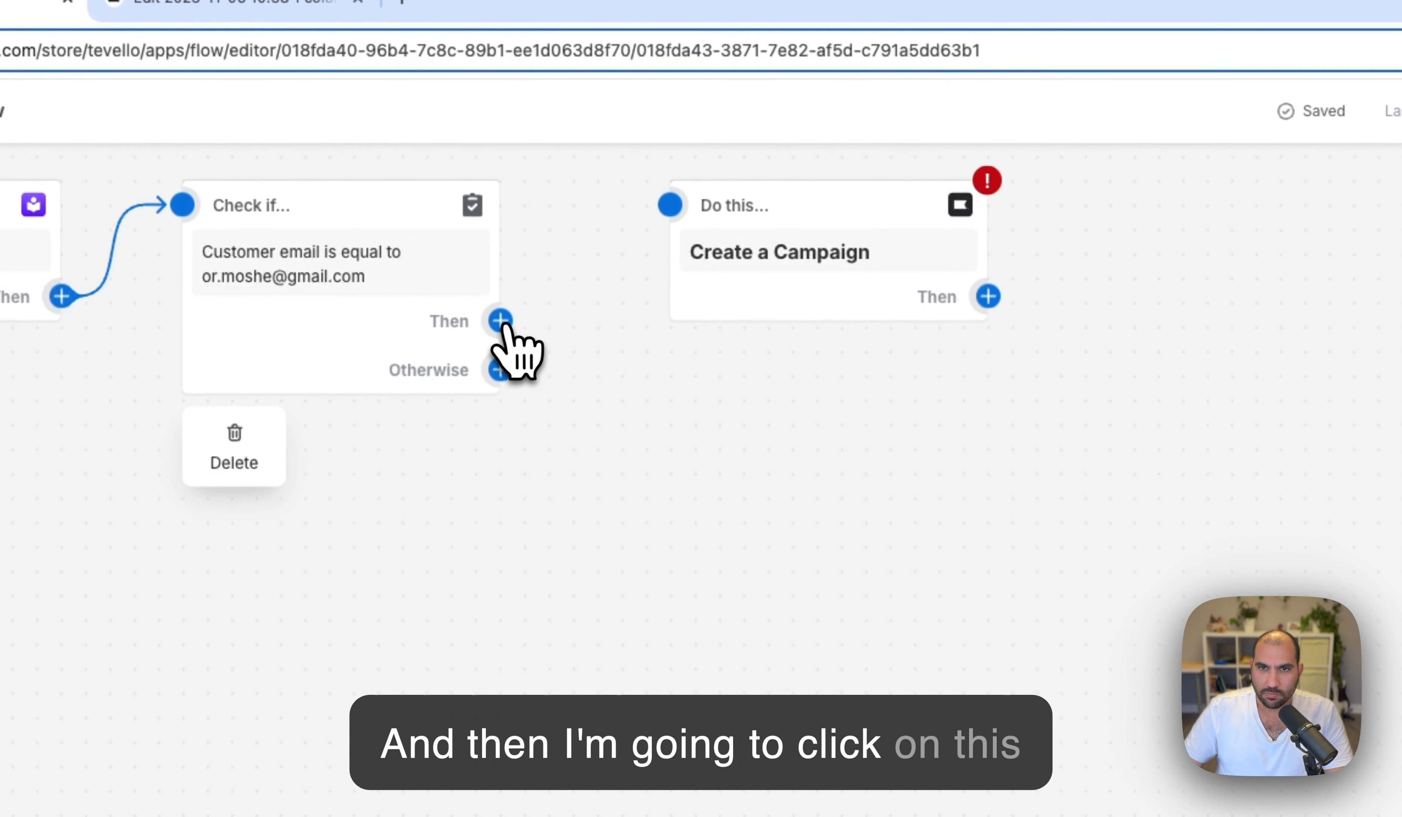
# - Link the Check if node's Then branch to Create a Campaign and tidy the layout
pyautogui.click(500, 321)
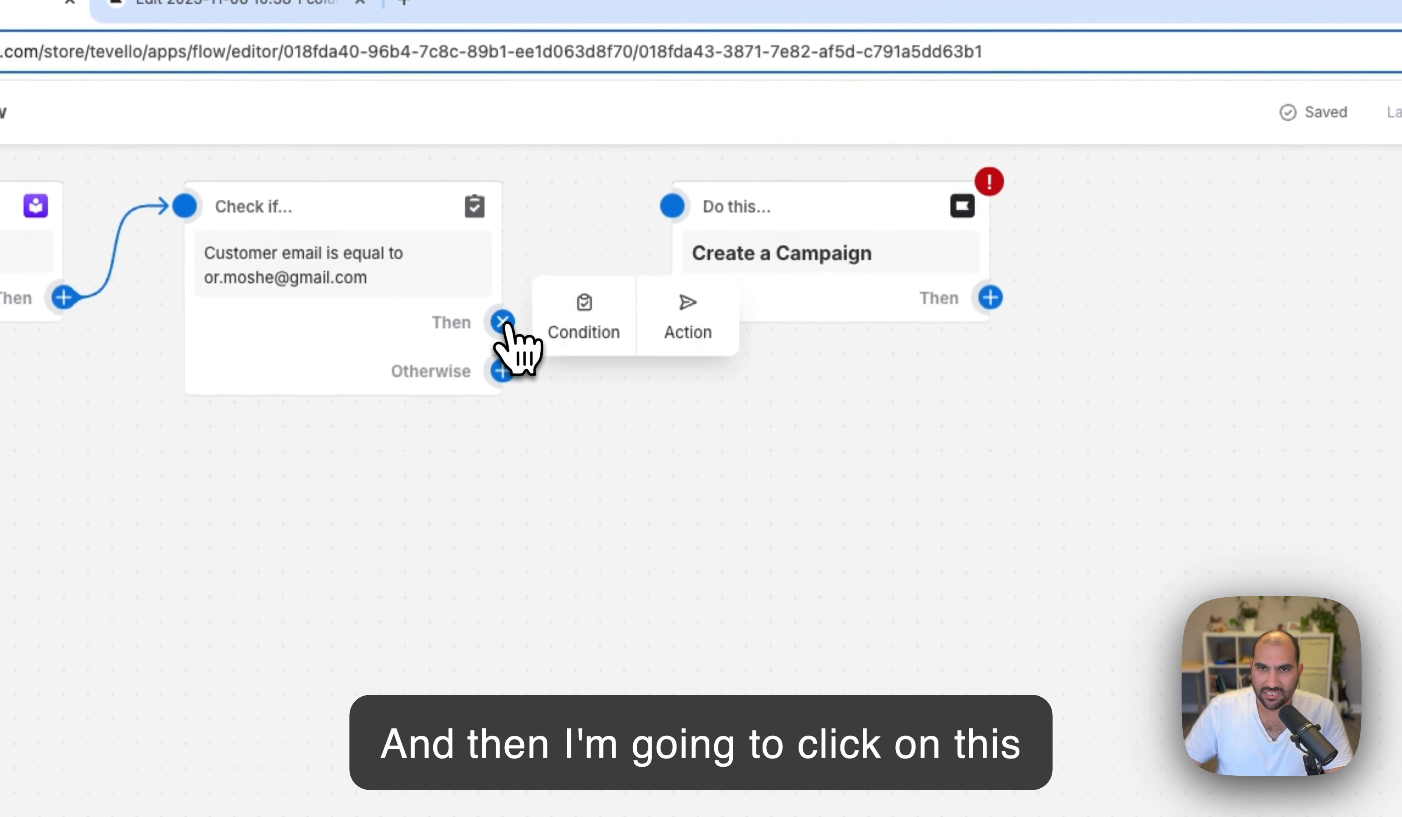
pyautogui.click(676, 208)
pyautogui.doubleClick(992, 595)
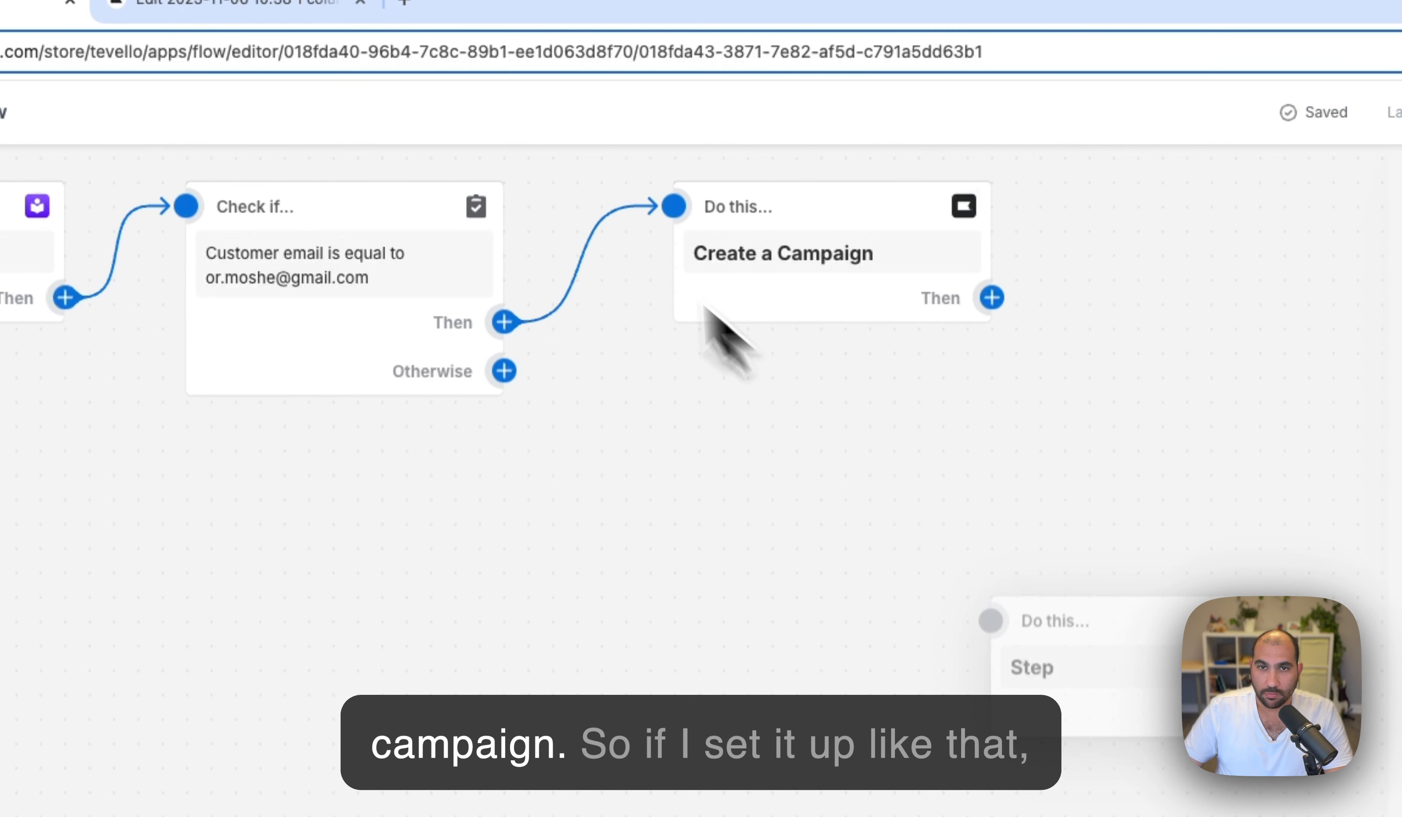
pyautogui.click(368, 186)
pyautogui.moveTo(459, 225); pyautogui.dragTo(500, 237)
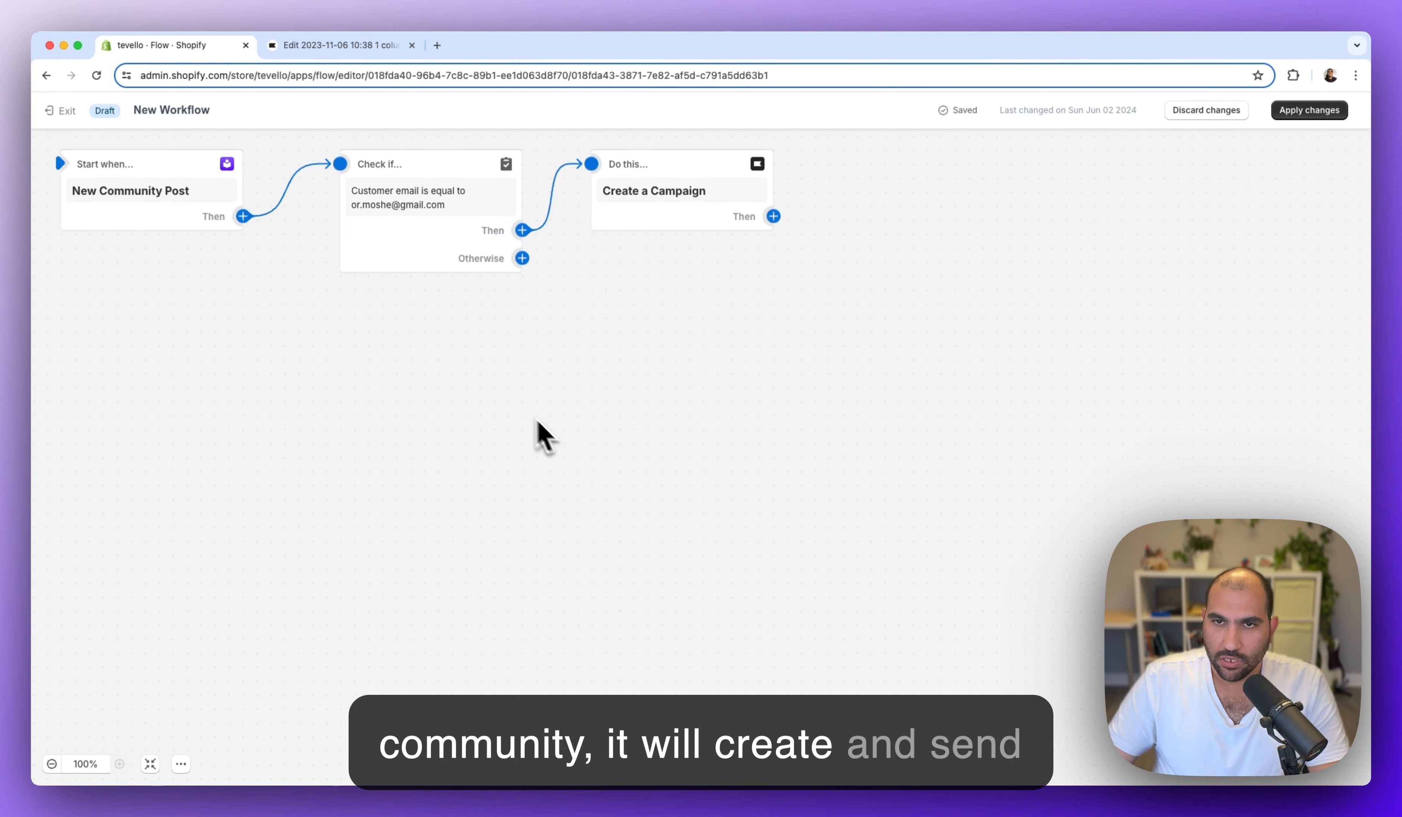
pyautogui.moveTo(670, 179)
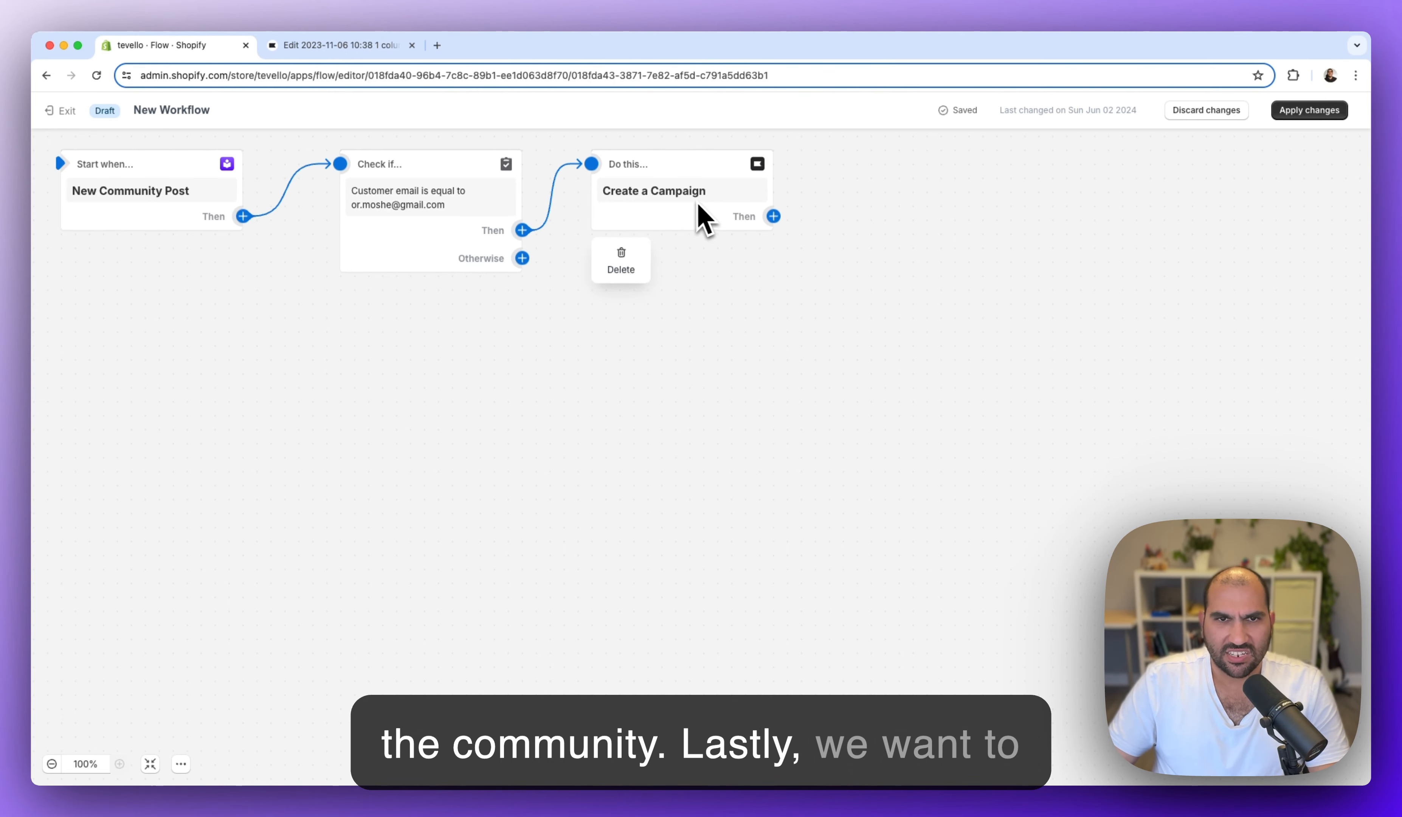
# - Title the workflow 'Klaviyo - New Community Post' and confirm applying the changes to the live workflow
pyautogui.click(195, 107)
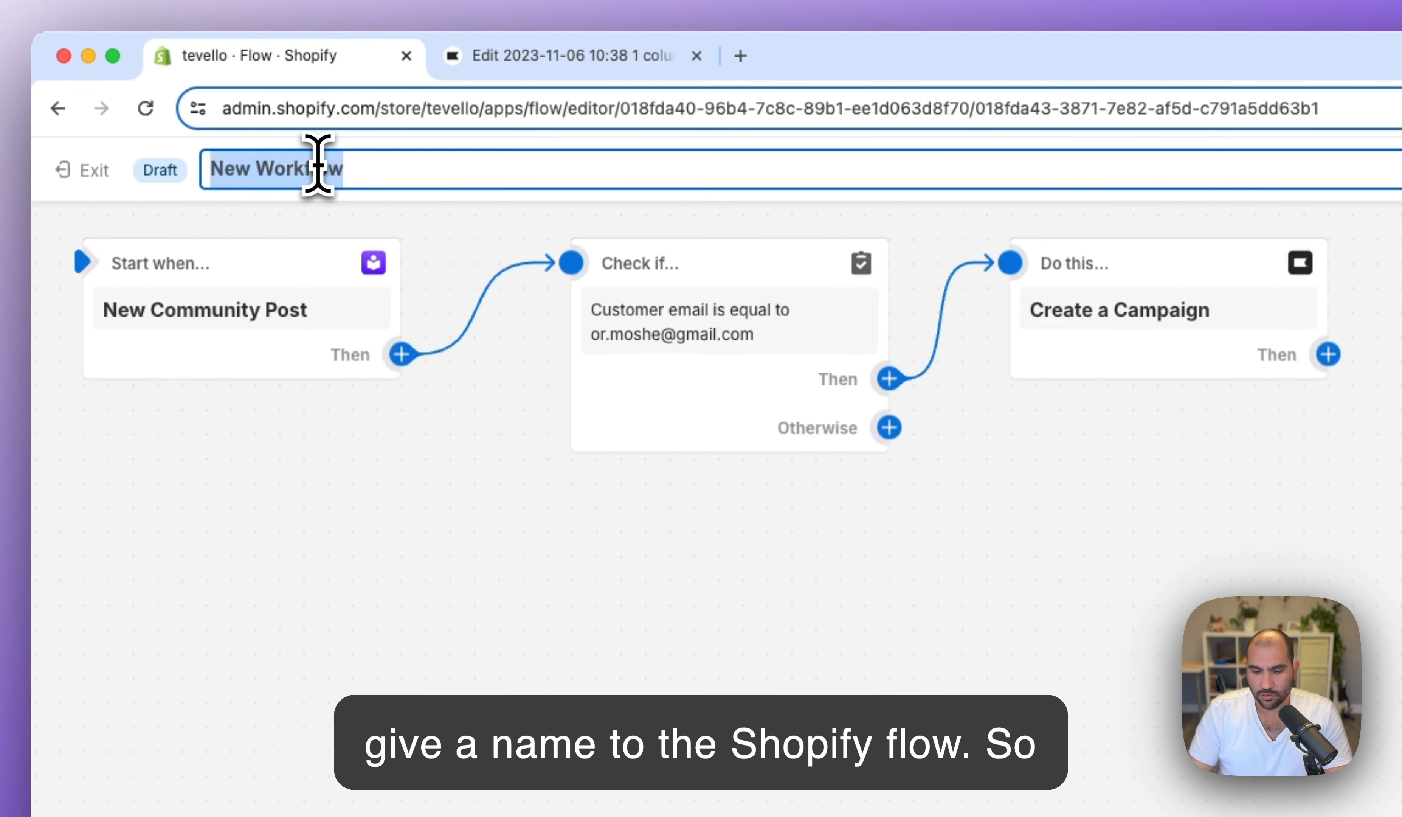
pyautogui.write('Klaviyo - New Co')
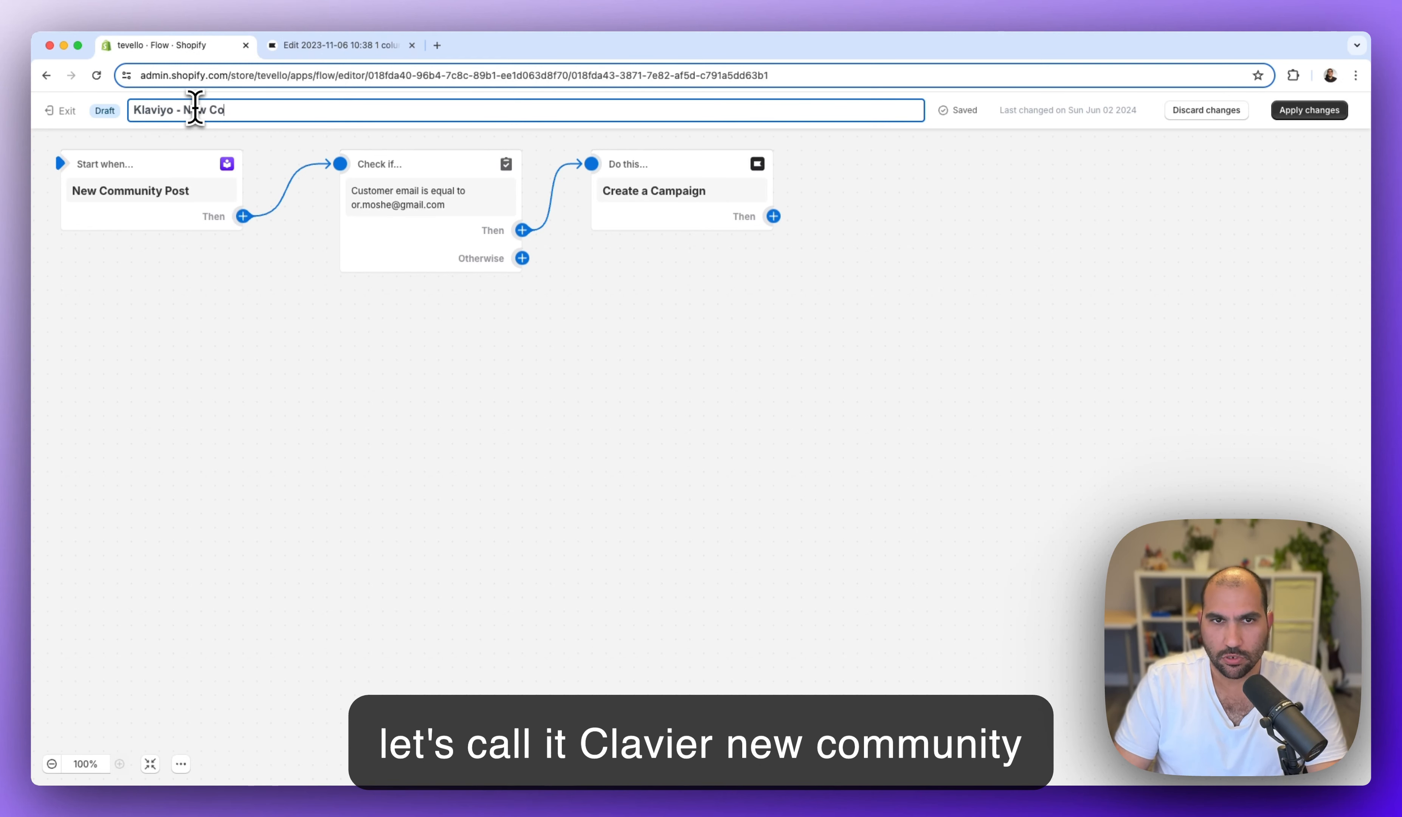
pyautogui.write('mmunity')
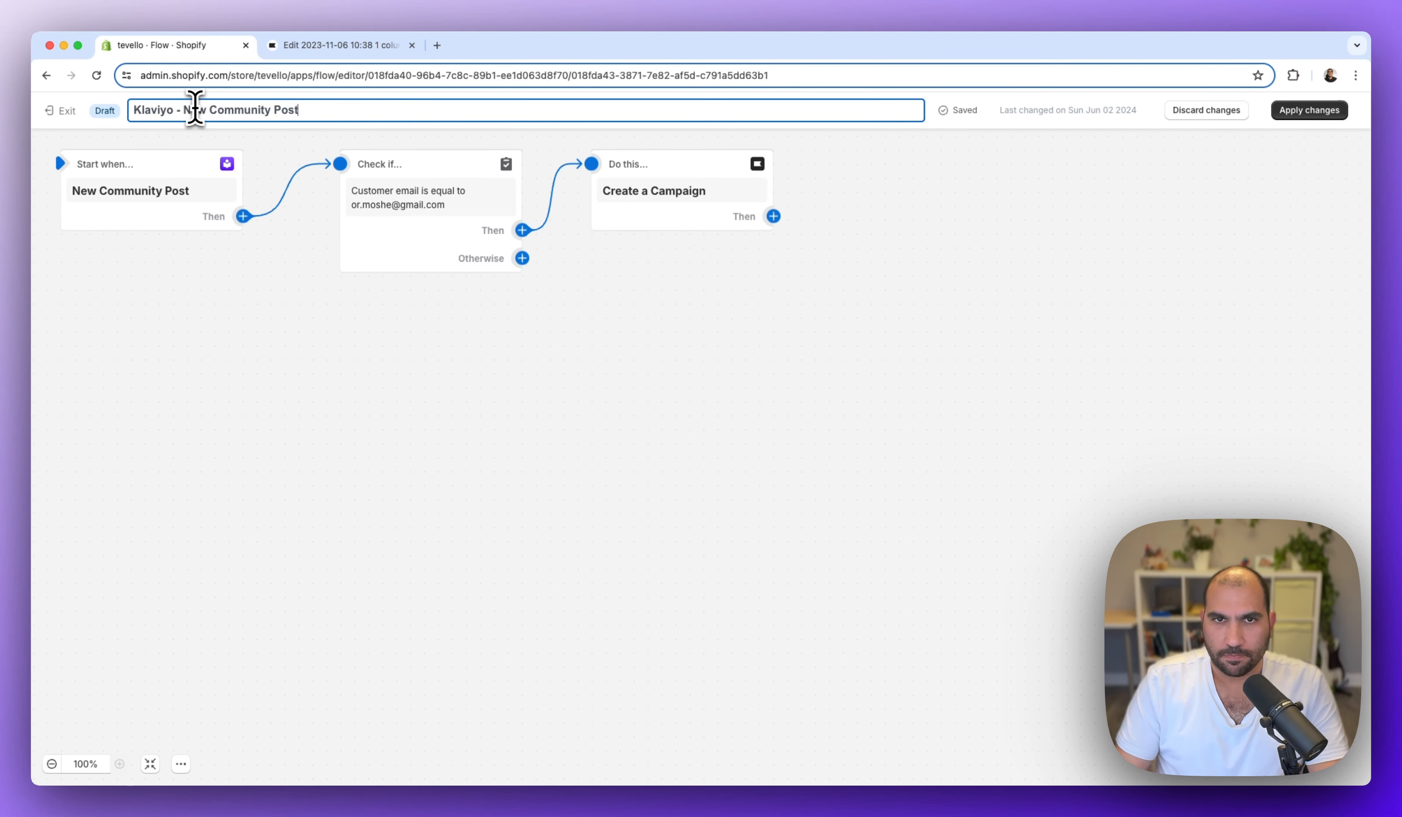
pyautogui.write(' Post')
pyautogui.click(1309, 112)
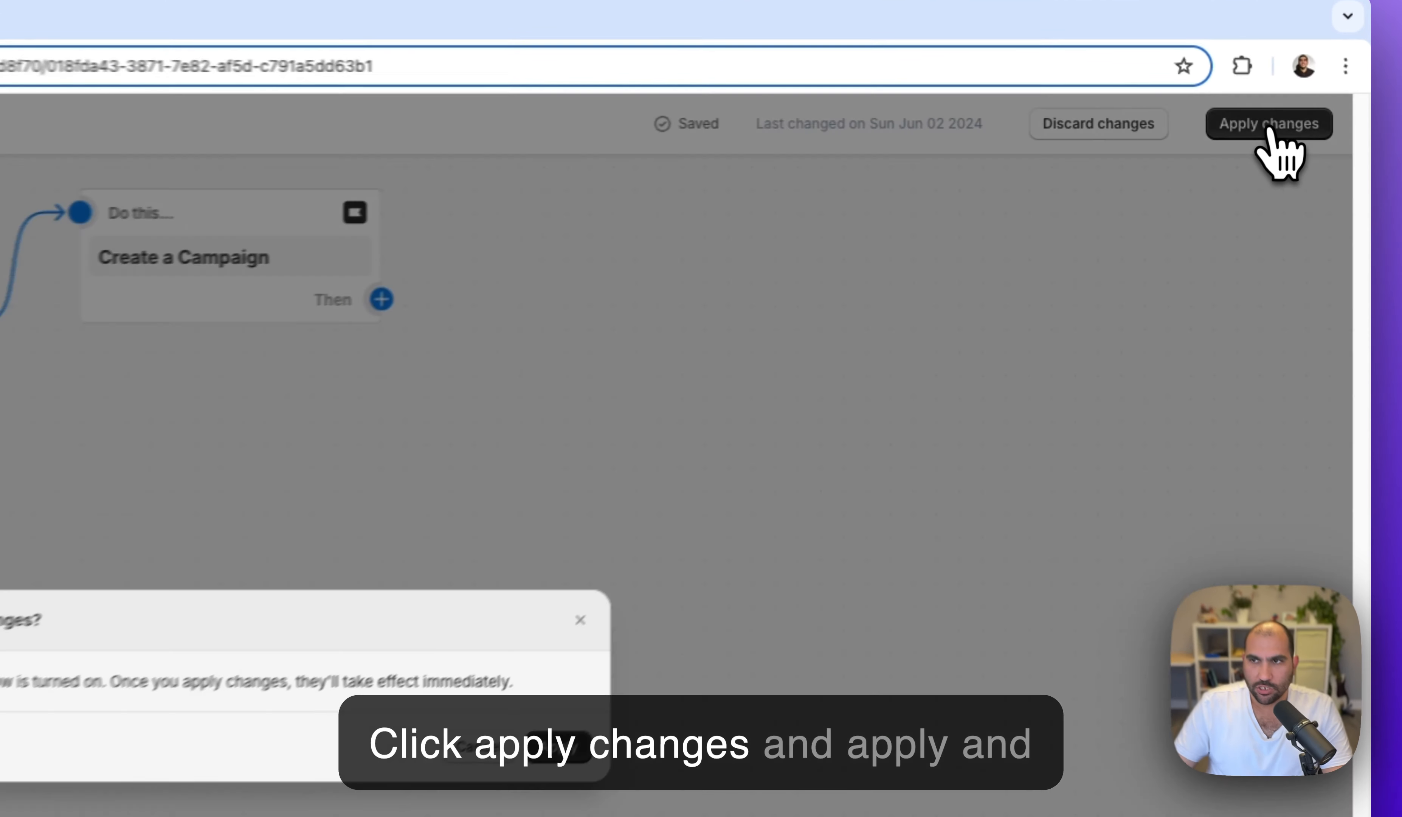
pyautogui.click(558, 749)
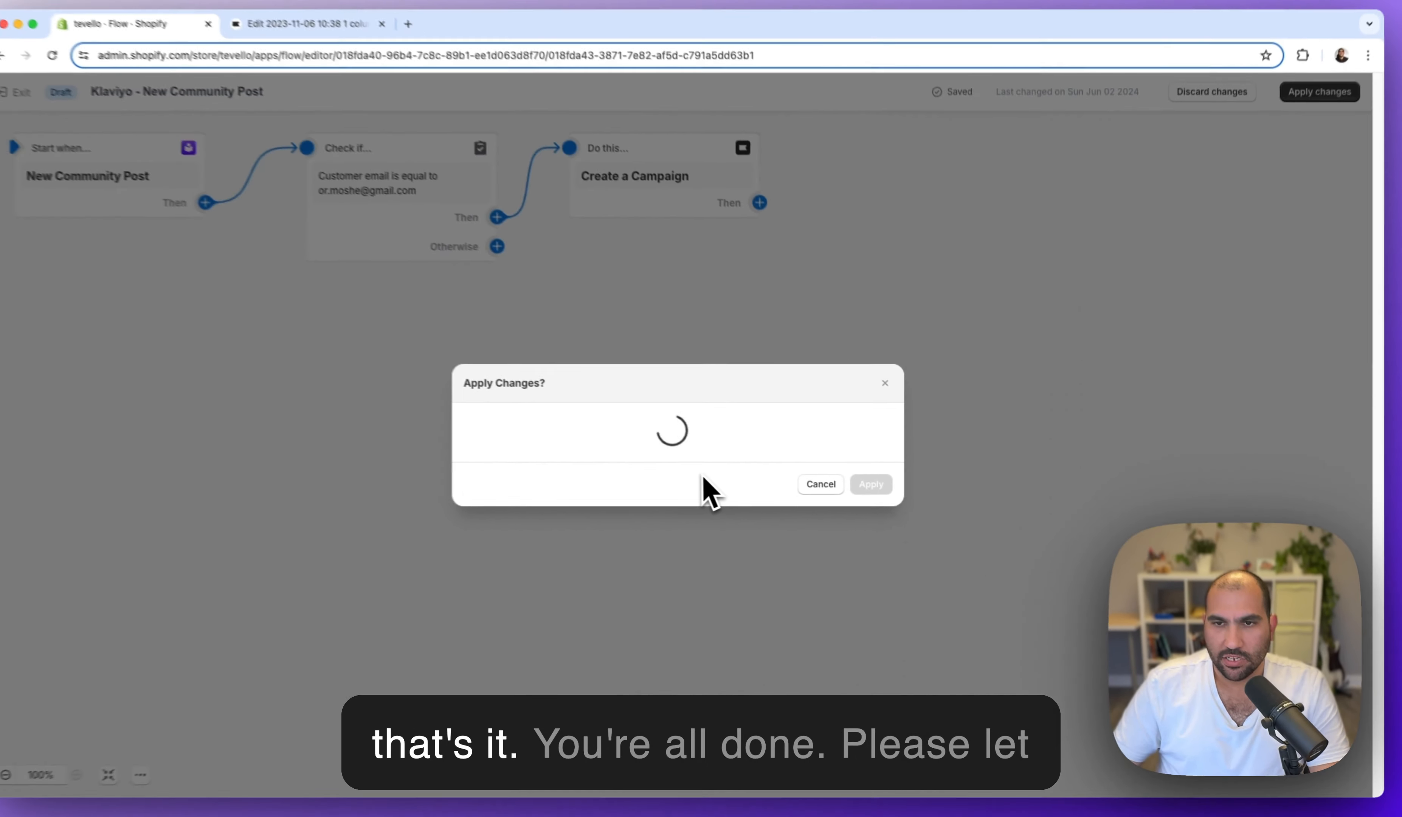